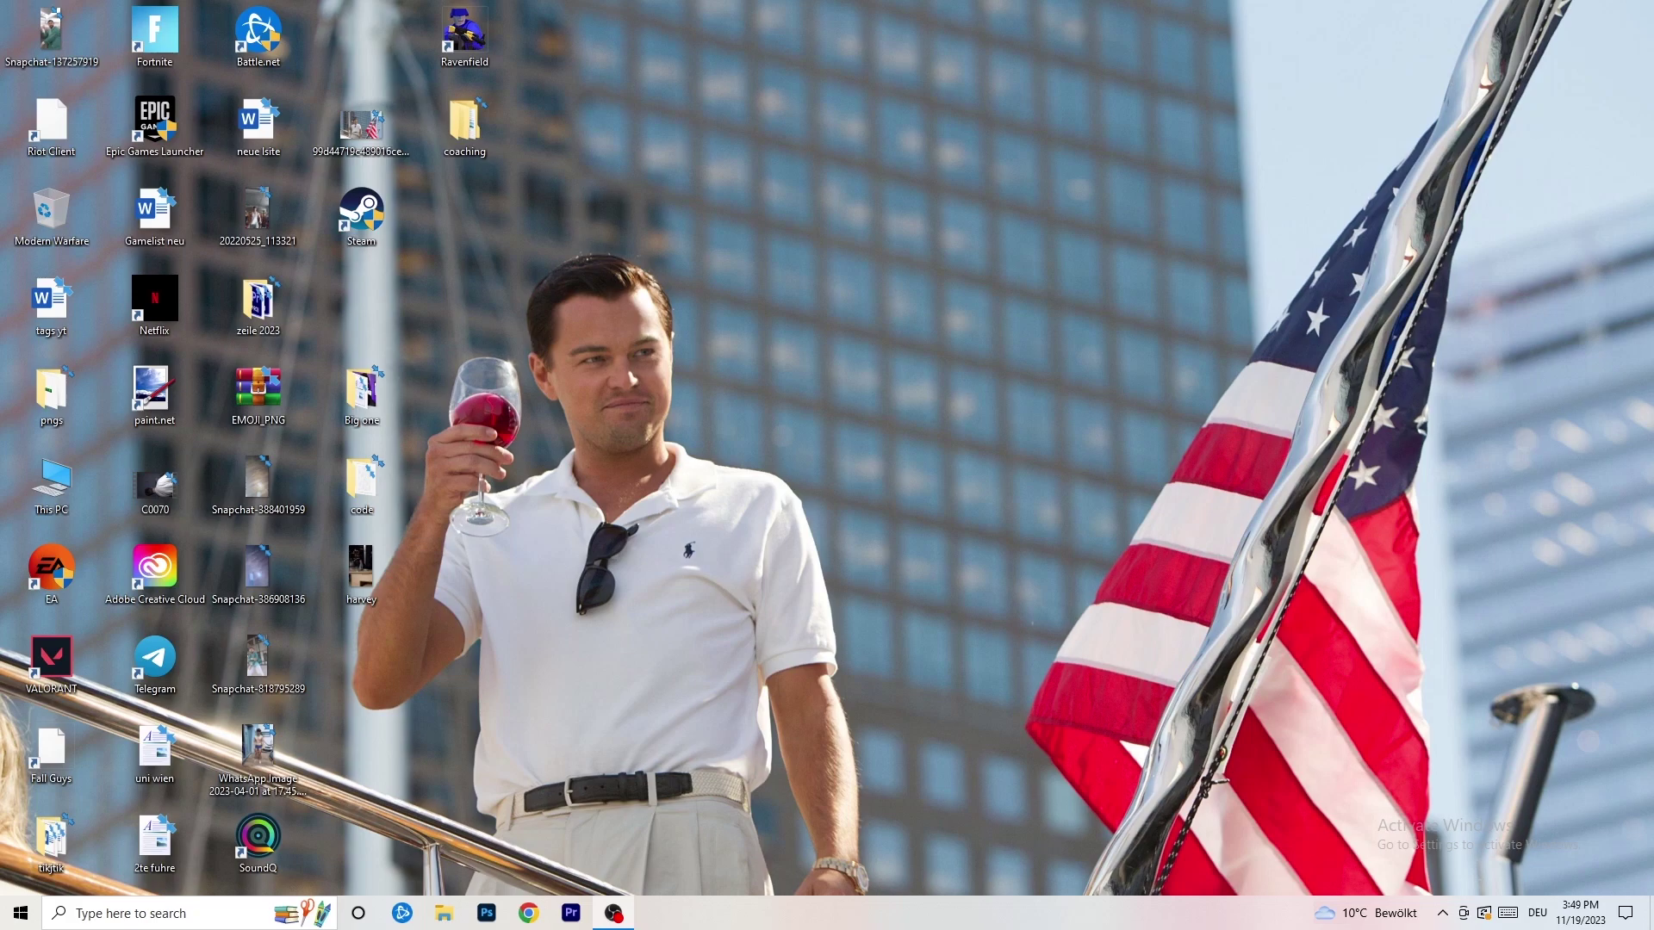
Move the Steam shortcut to the desktop centre and open its Properties
drag(362, 216, 878, 305)
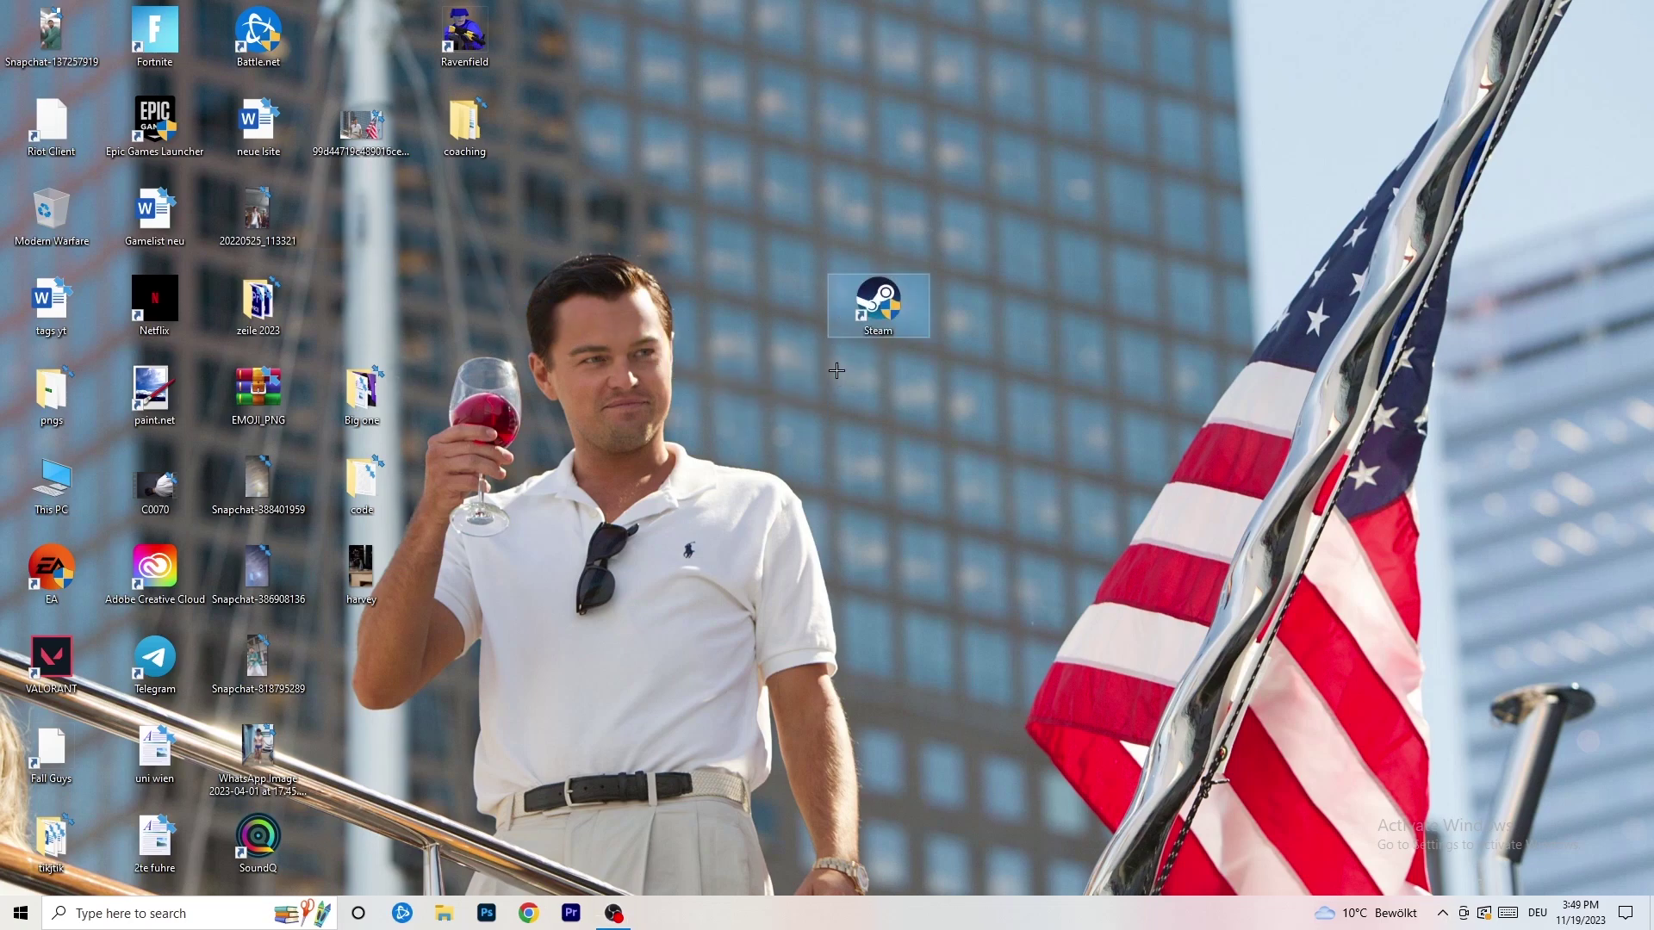
right_click(885, 310)
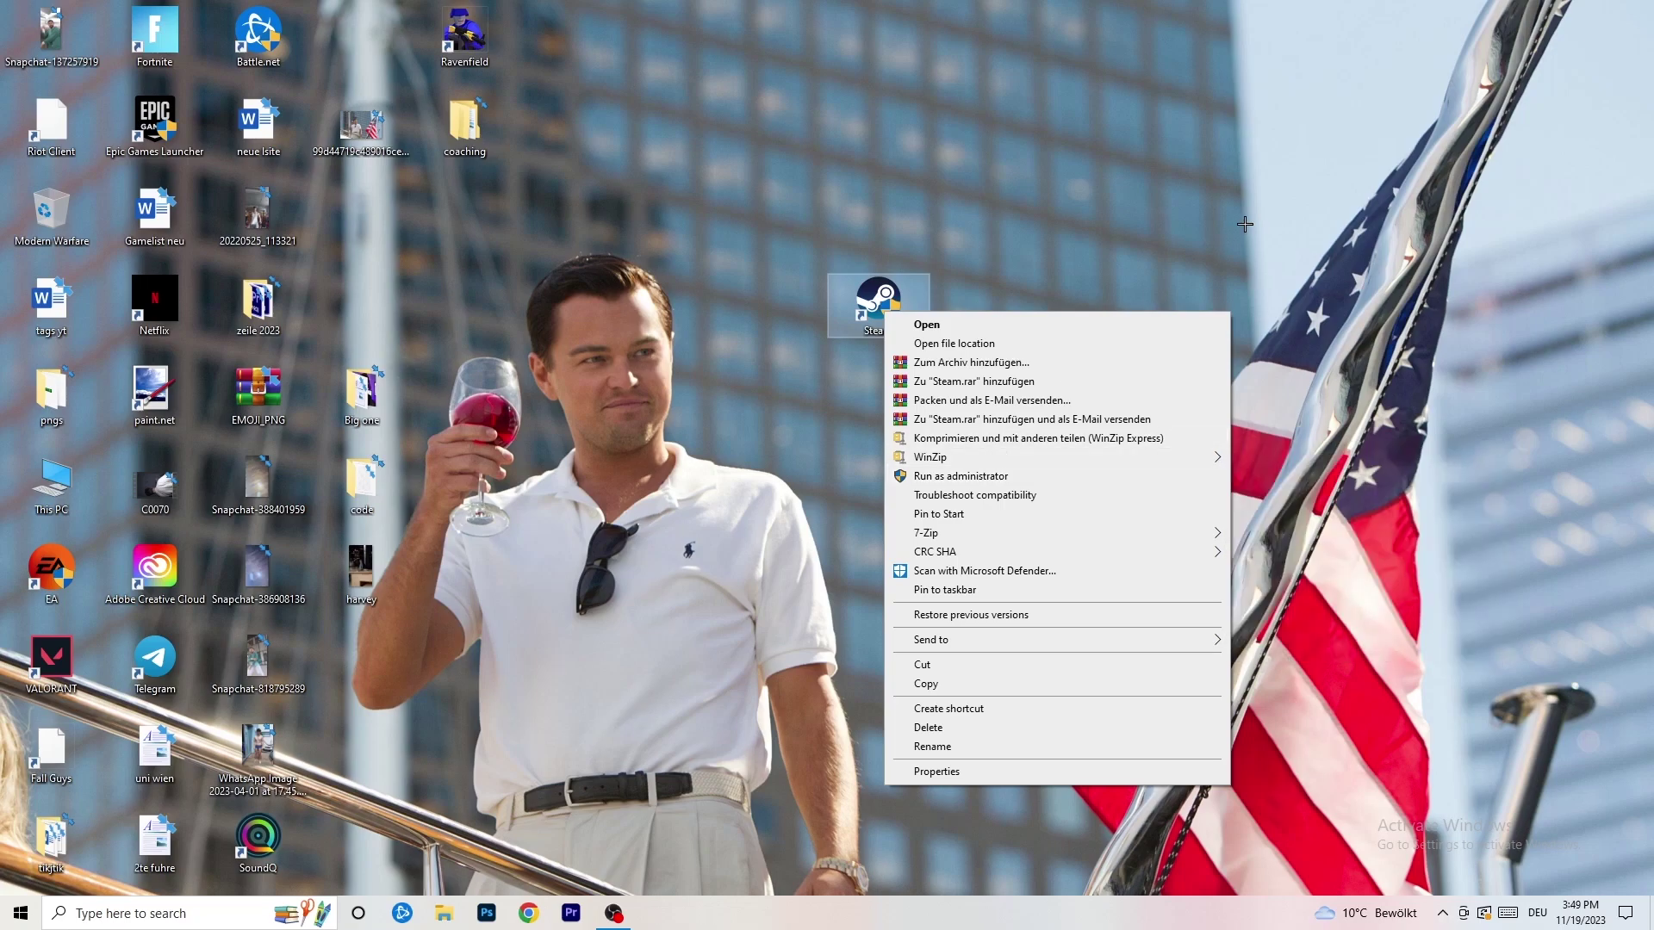
click(956, 773)
Set the Steam shortcut to Windows 8 compatibility mode, running as administrator
drag(1040, 321, 740, 247)
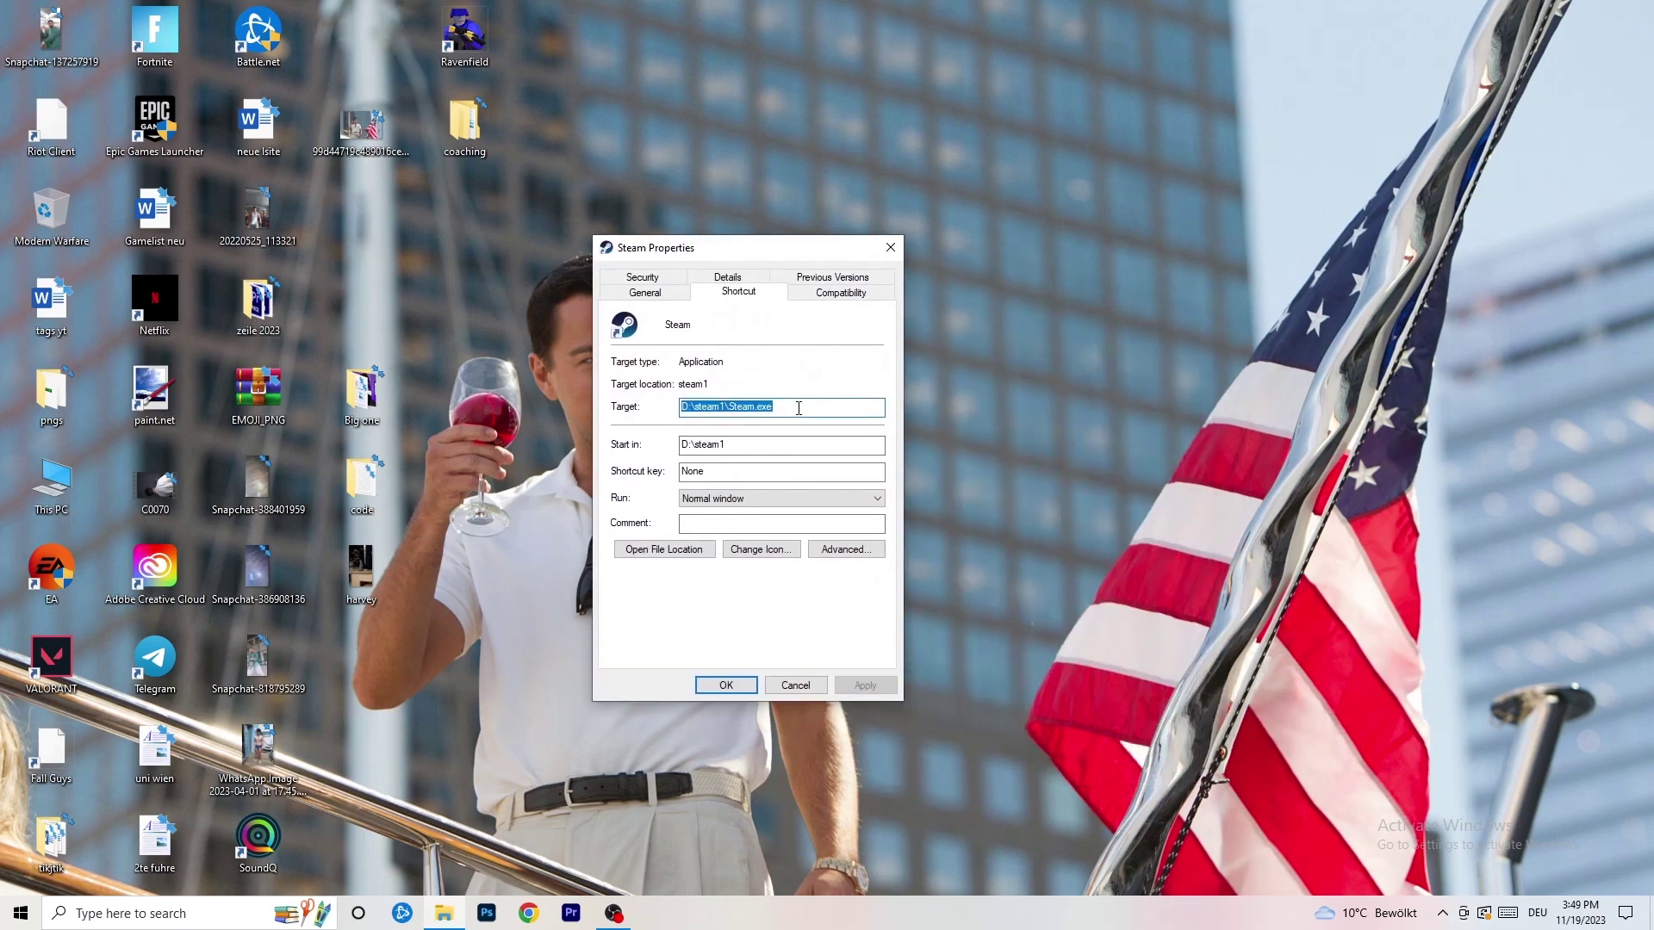
click(848, 297)
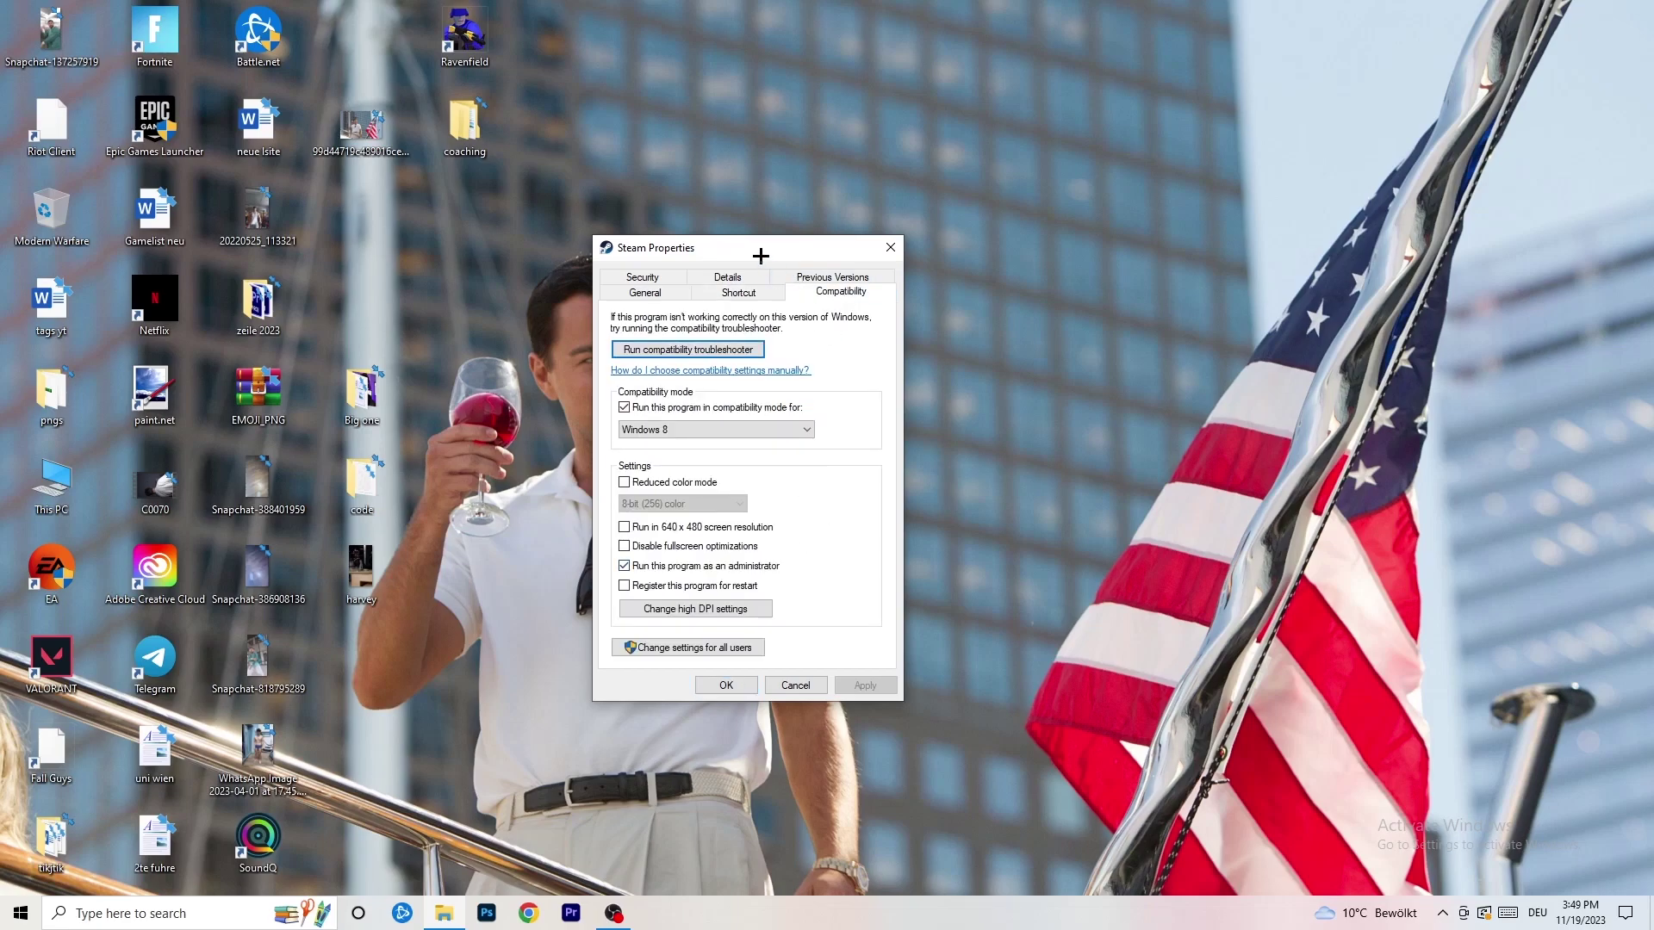
drag(760, 256, 955, 183)
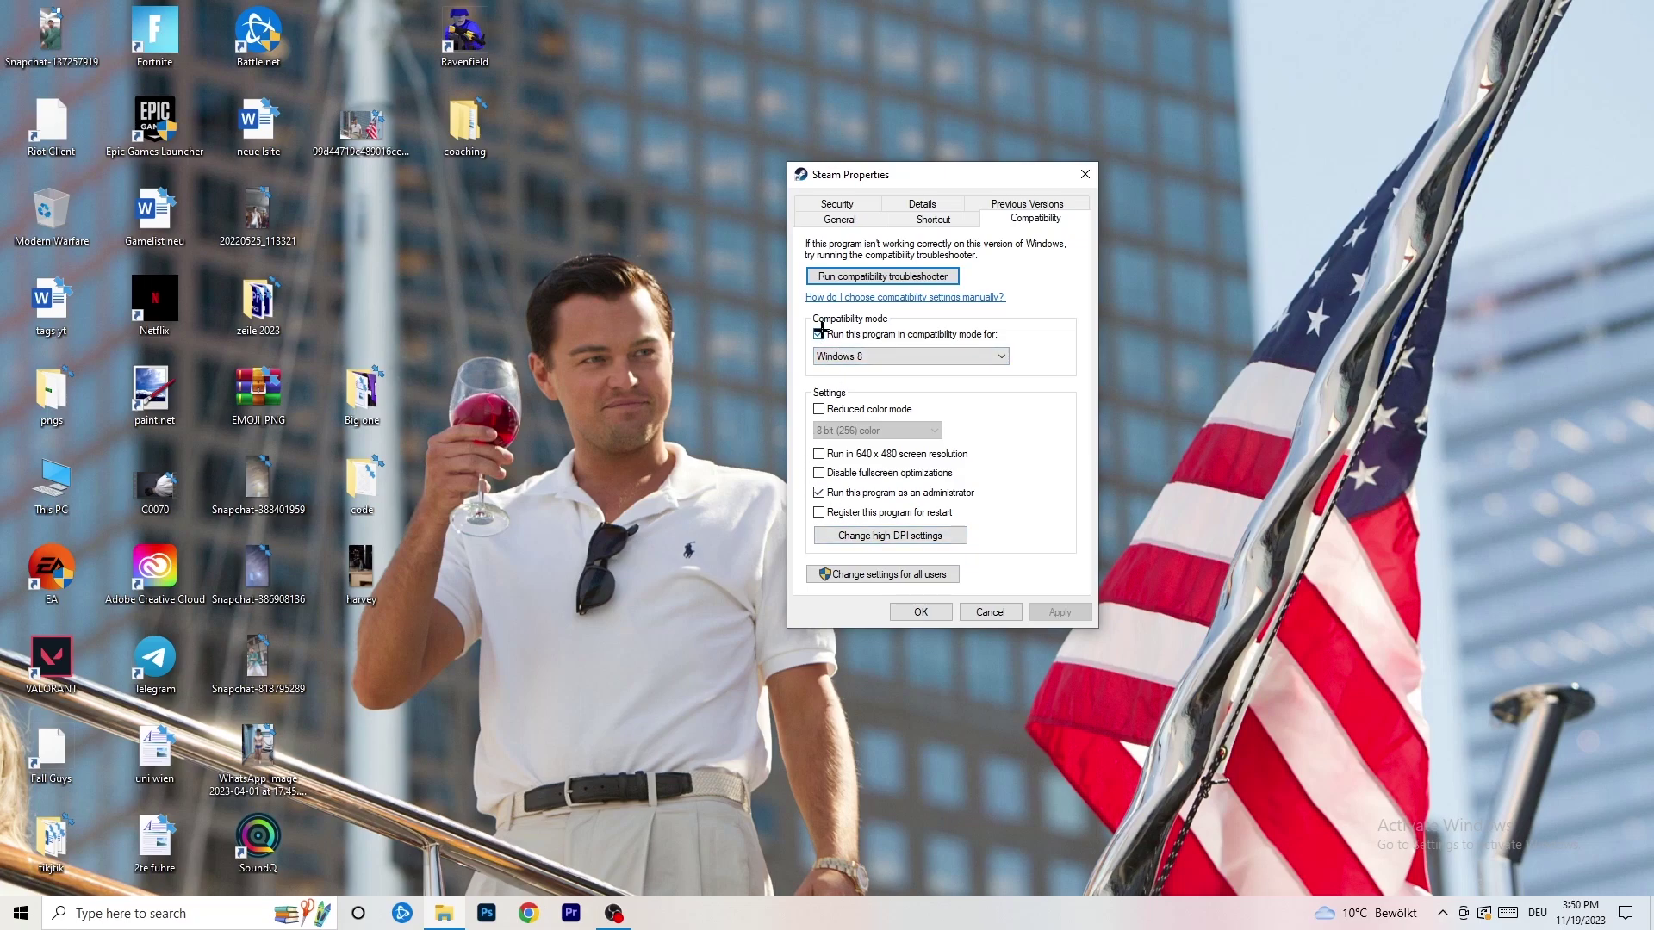
click(990, 355)
click(1003, 465)
Save Steam's compatibility settings and move its shortcut left onto the man's head
click(926, 612)
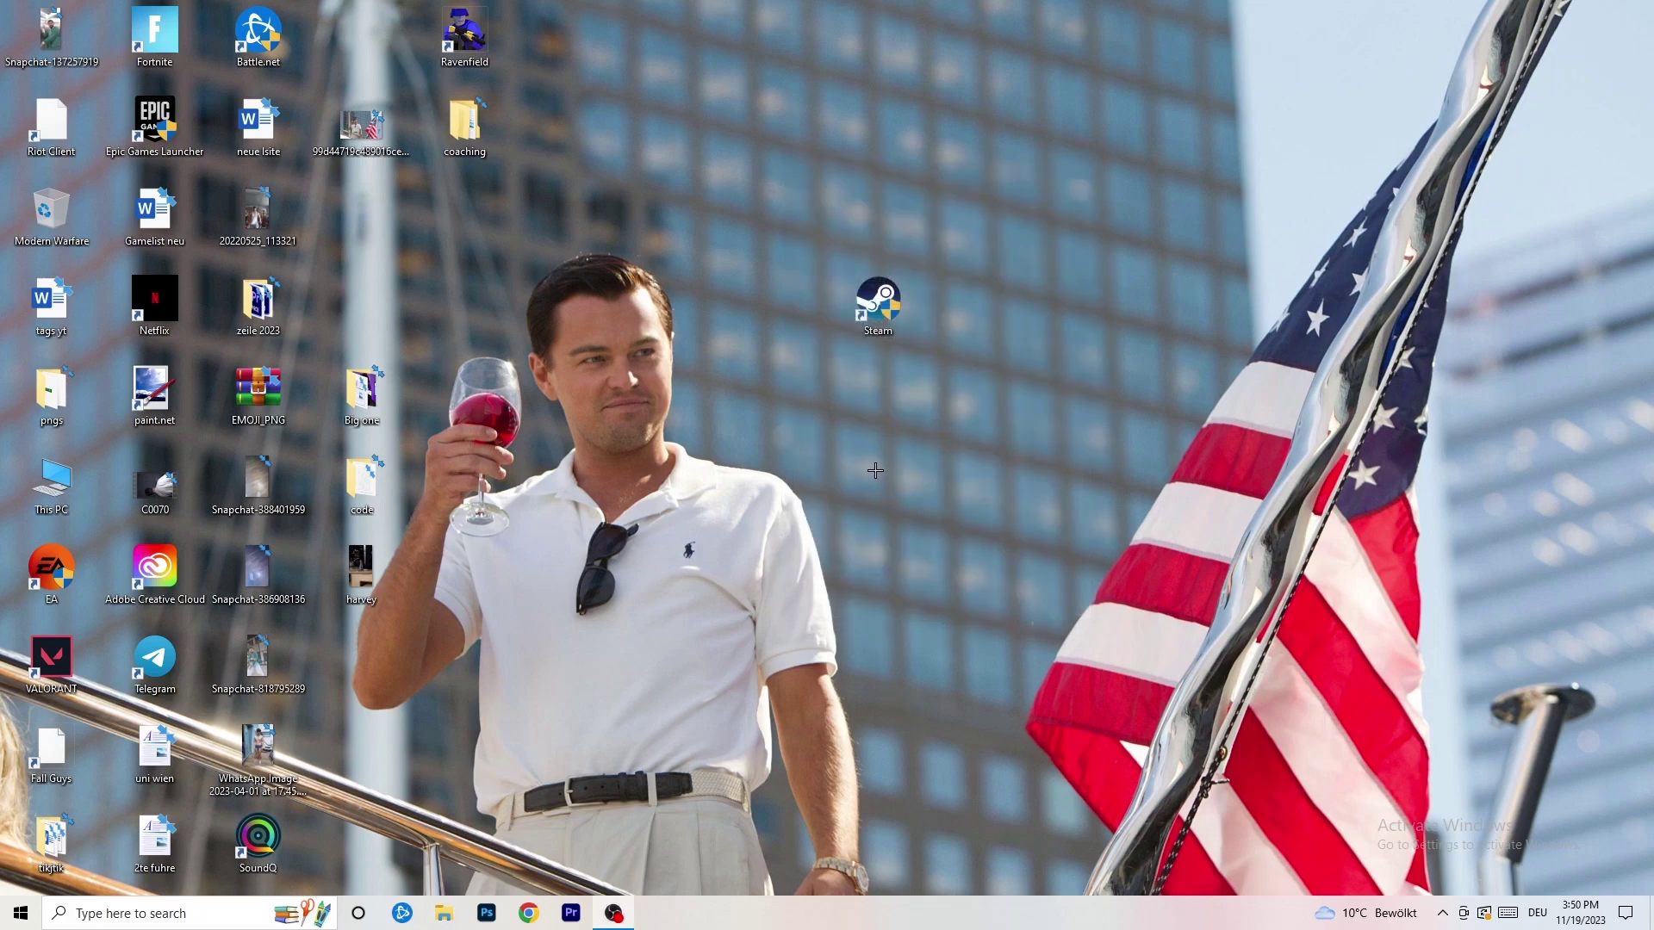
drag(885, 307, 783, 307)
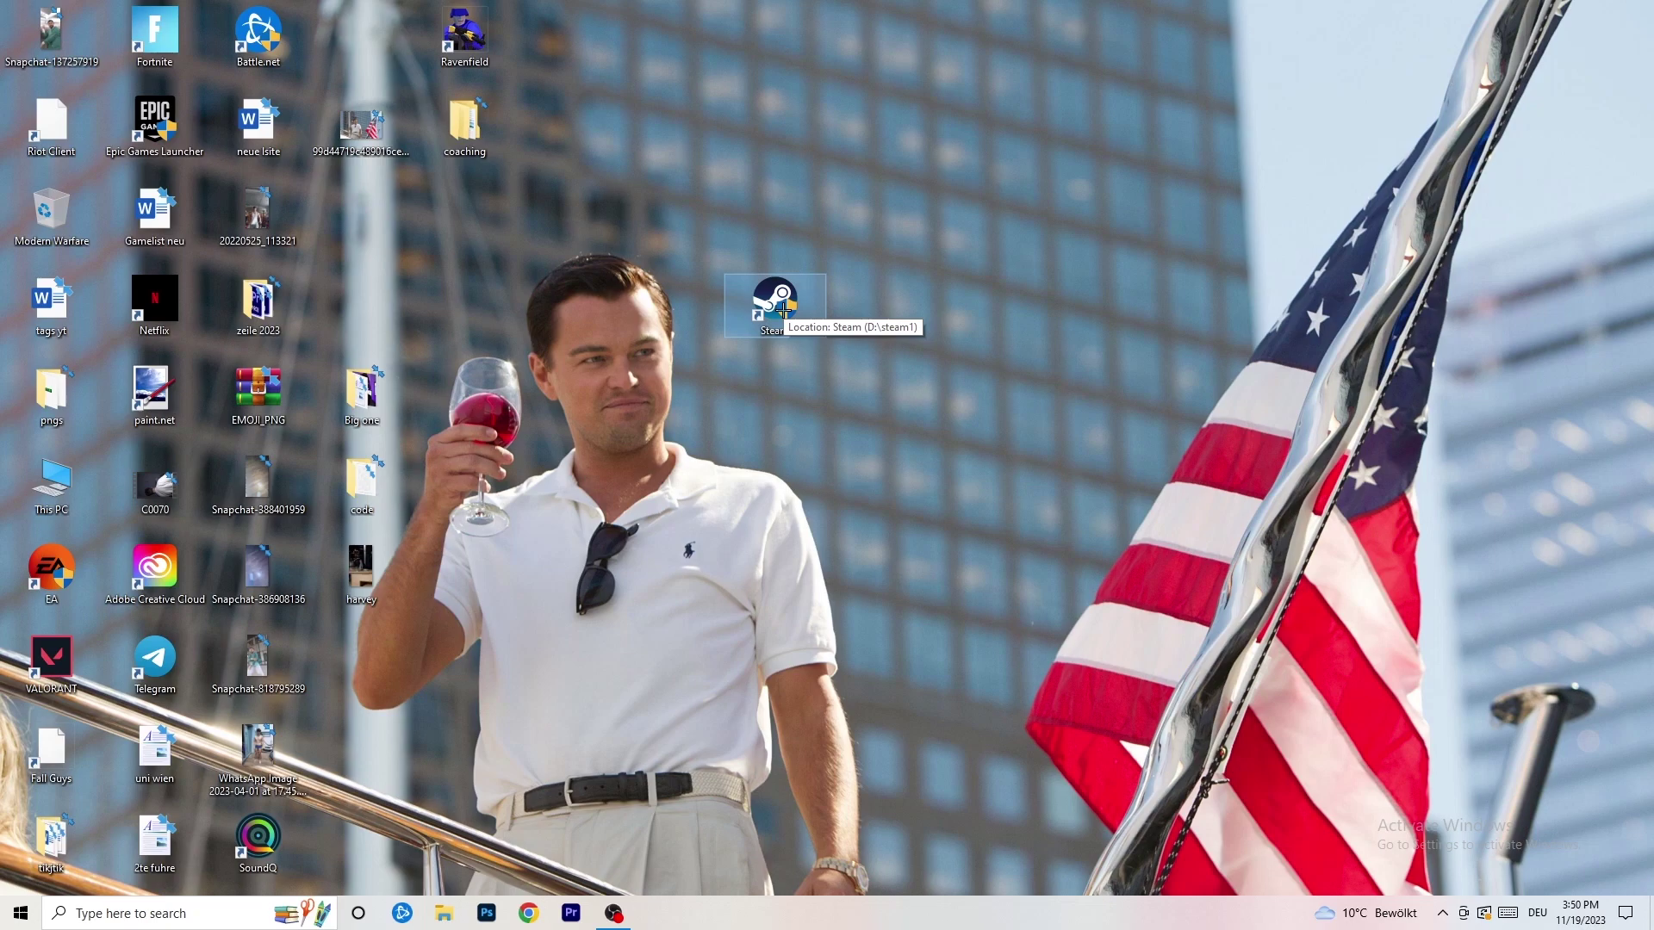
drag(784, 312, 577, 312)
click(1120, 267)
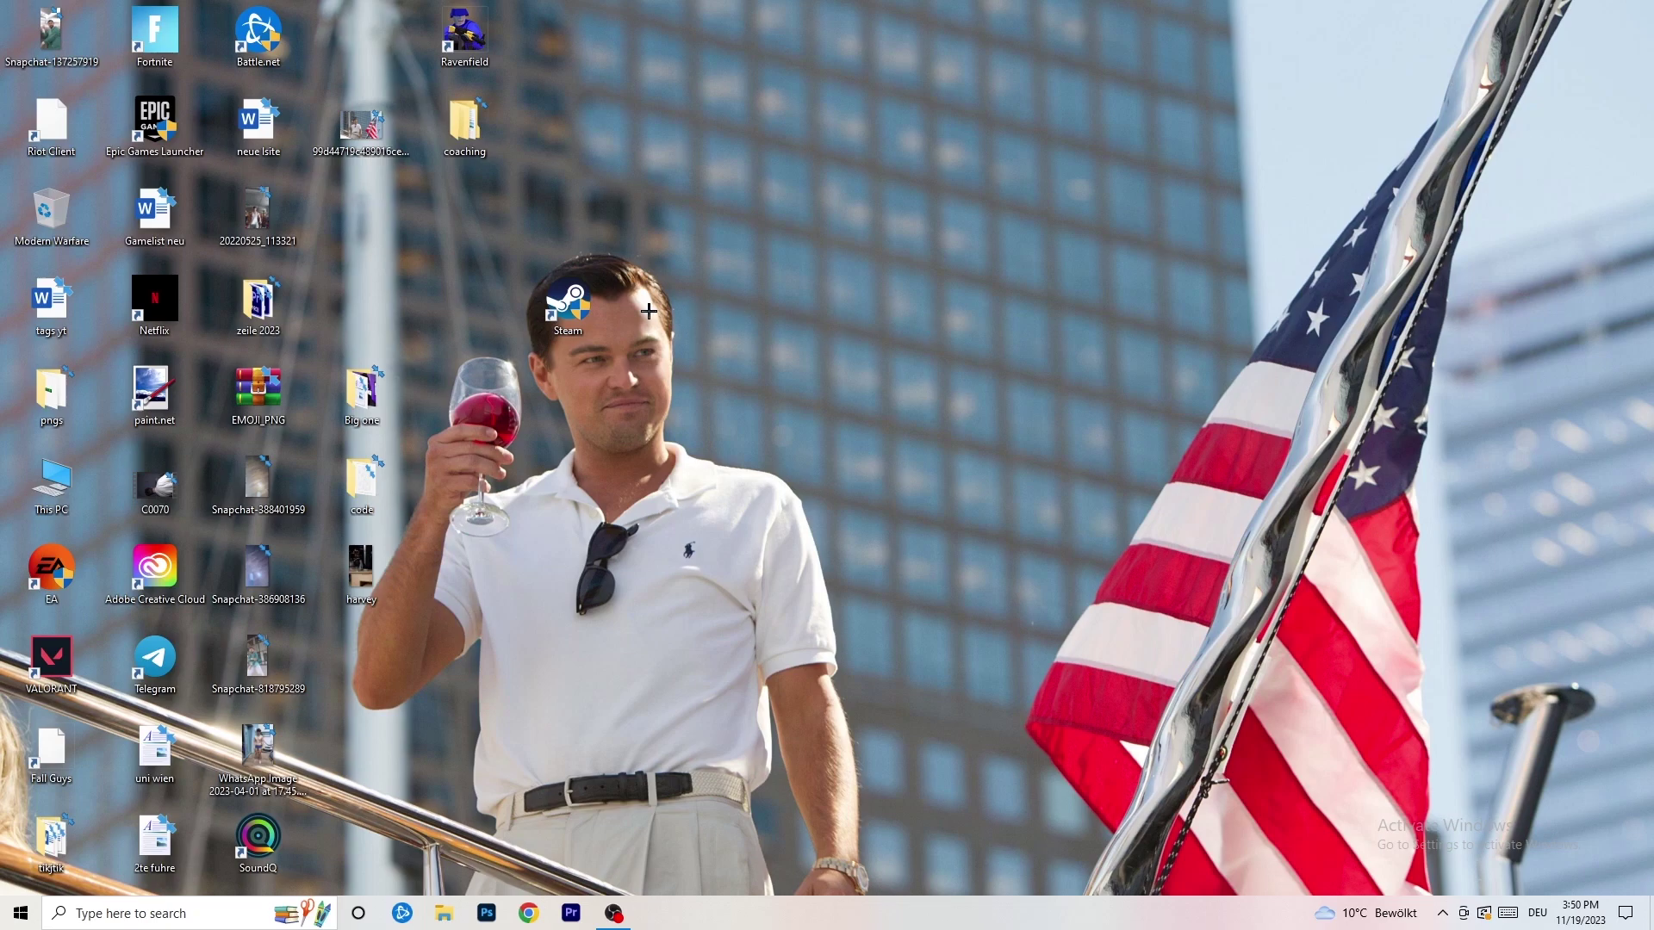
Recheck Steam's compatibility settings without changes, then drag the taskbar toward the right edge
right_click(570, 319)
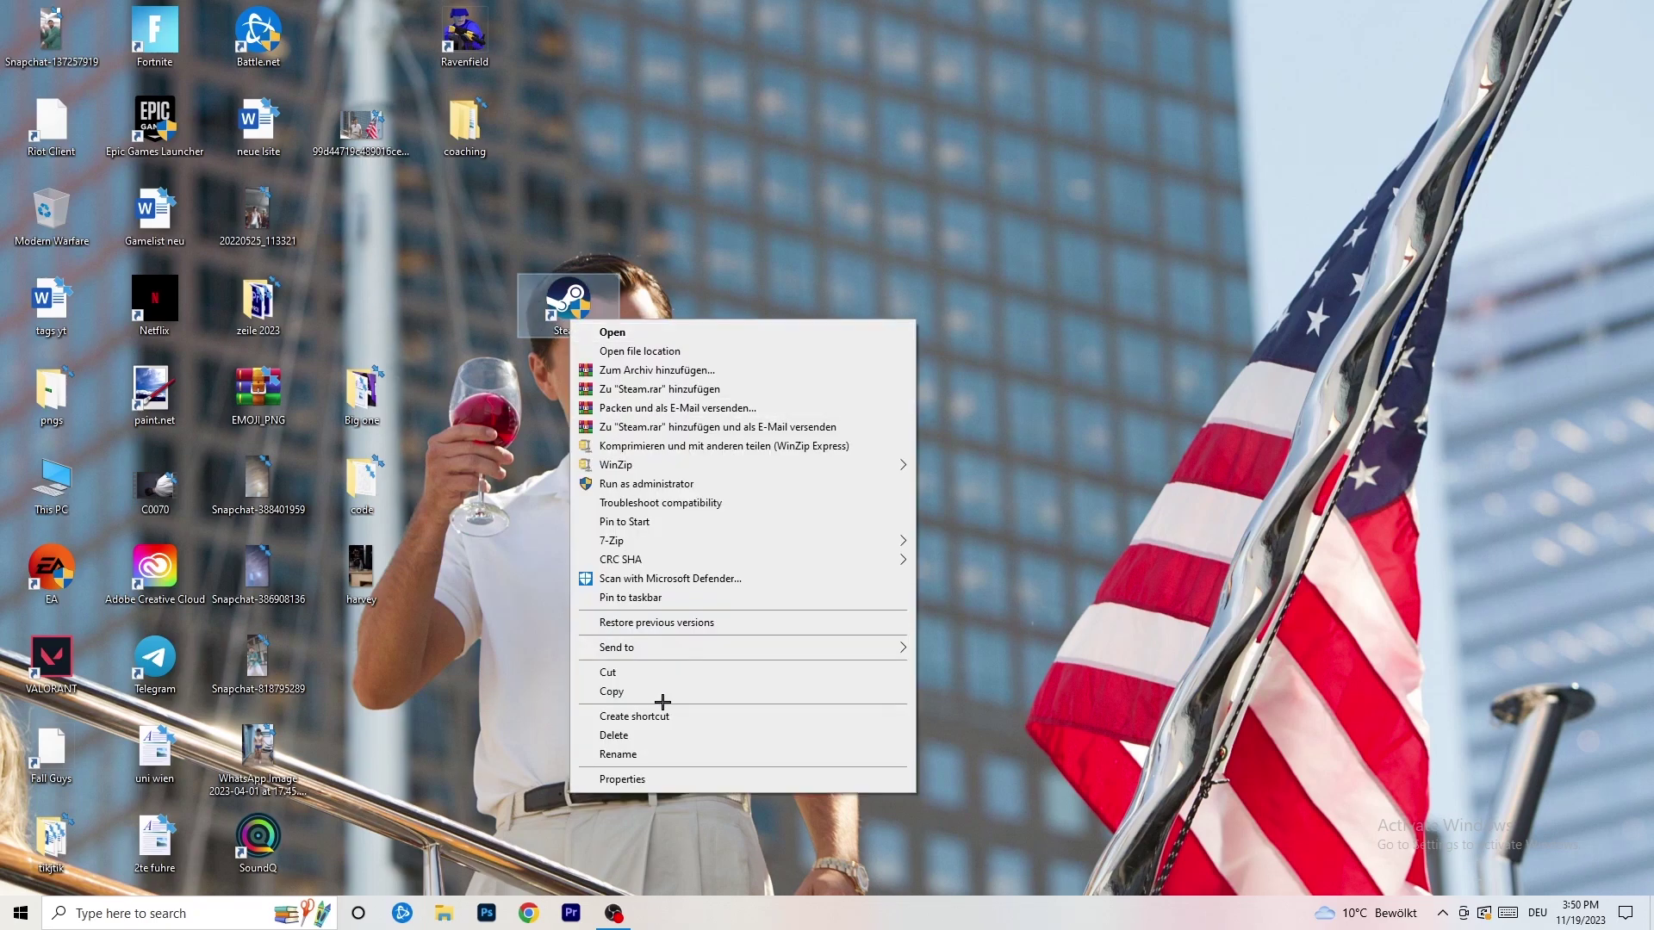
click(624, 778)
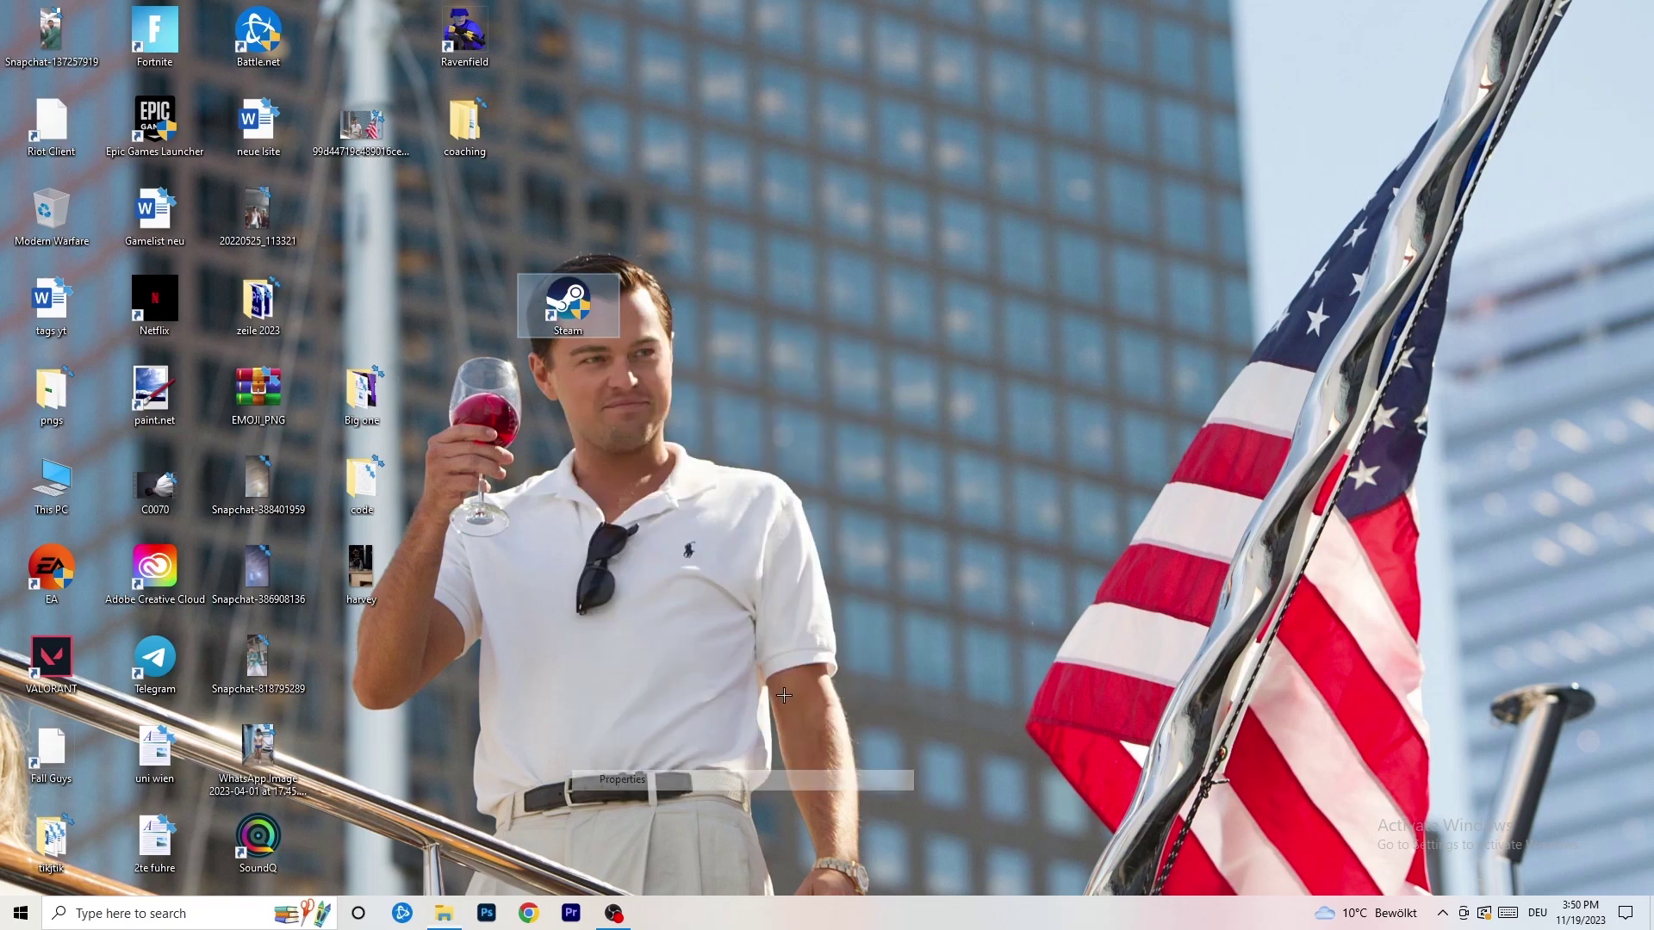
click(808, 376)
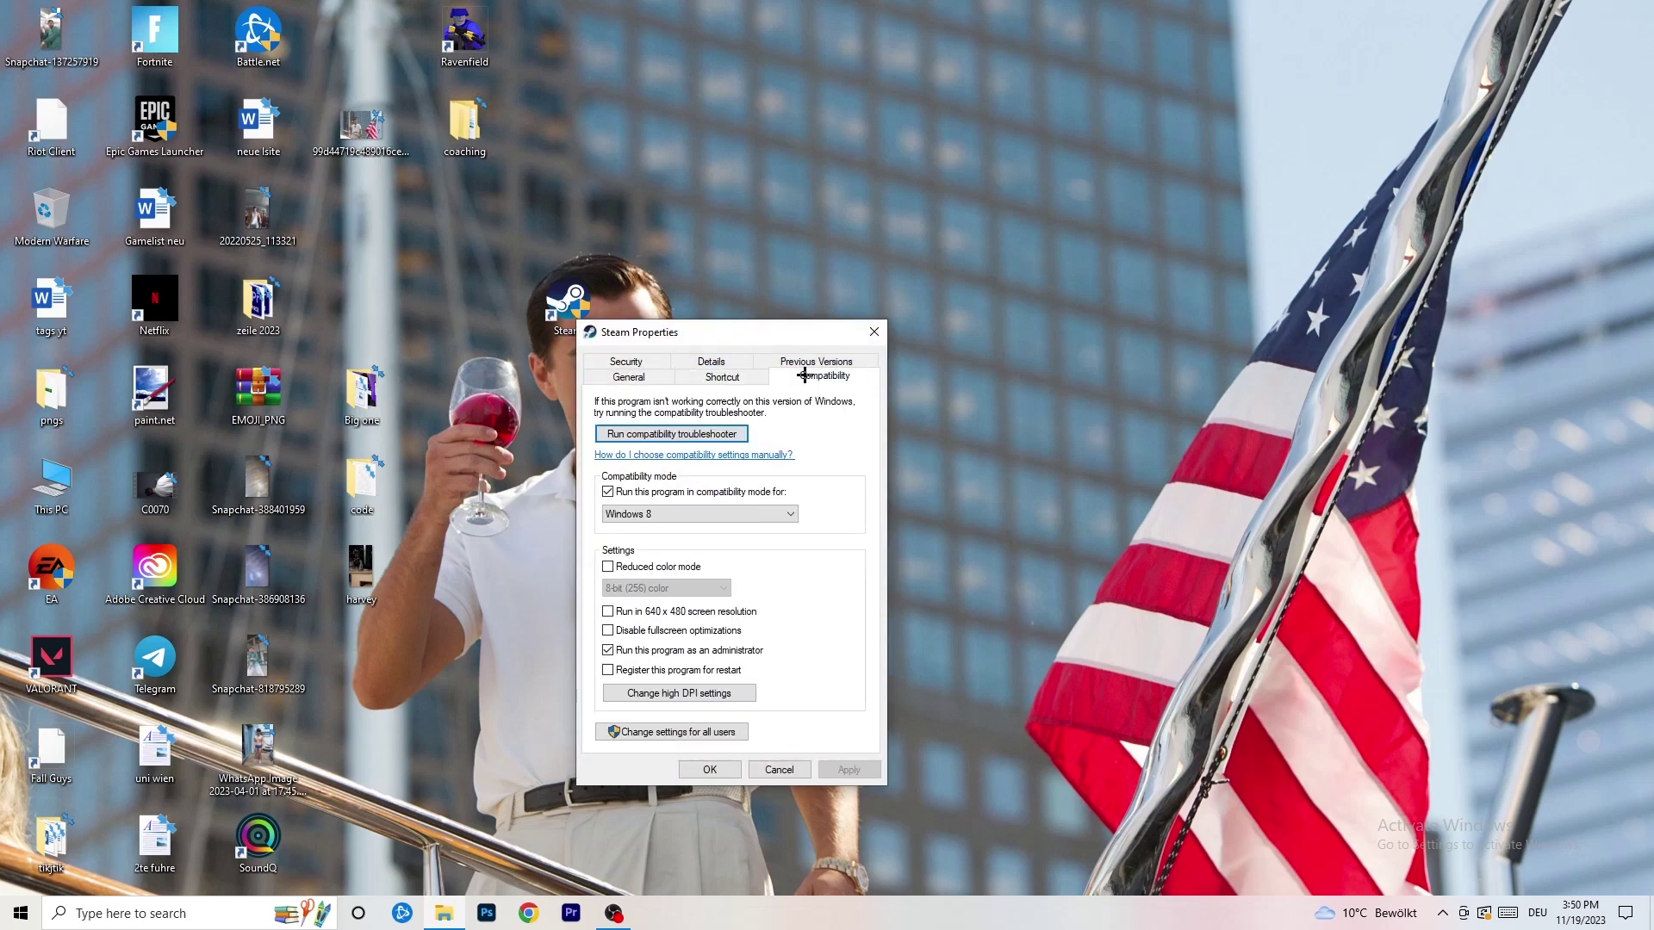
click(874, 334)
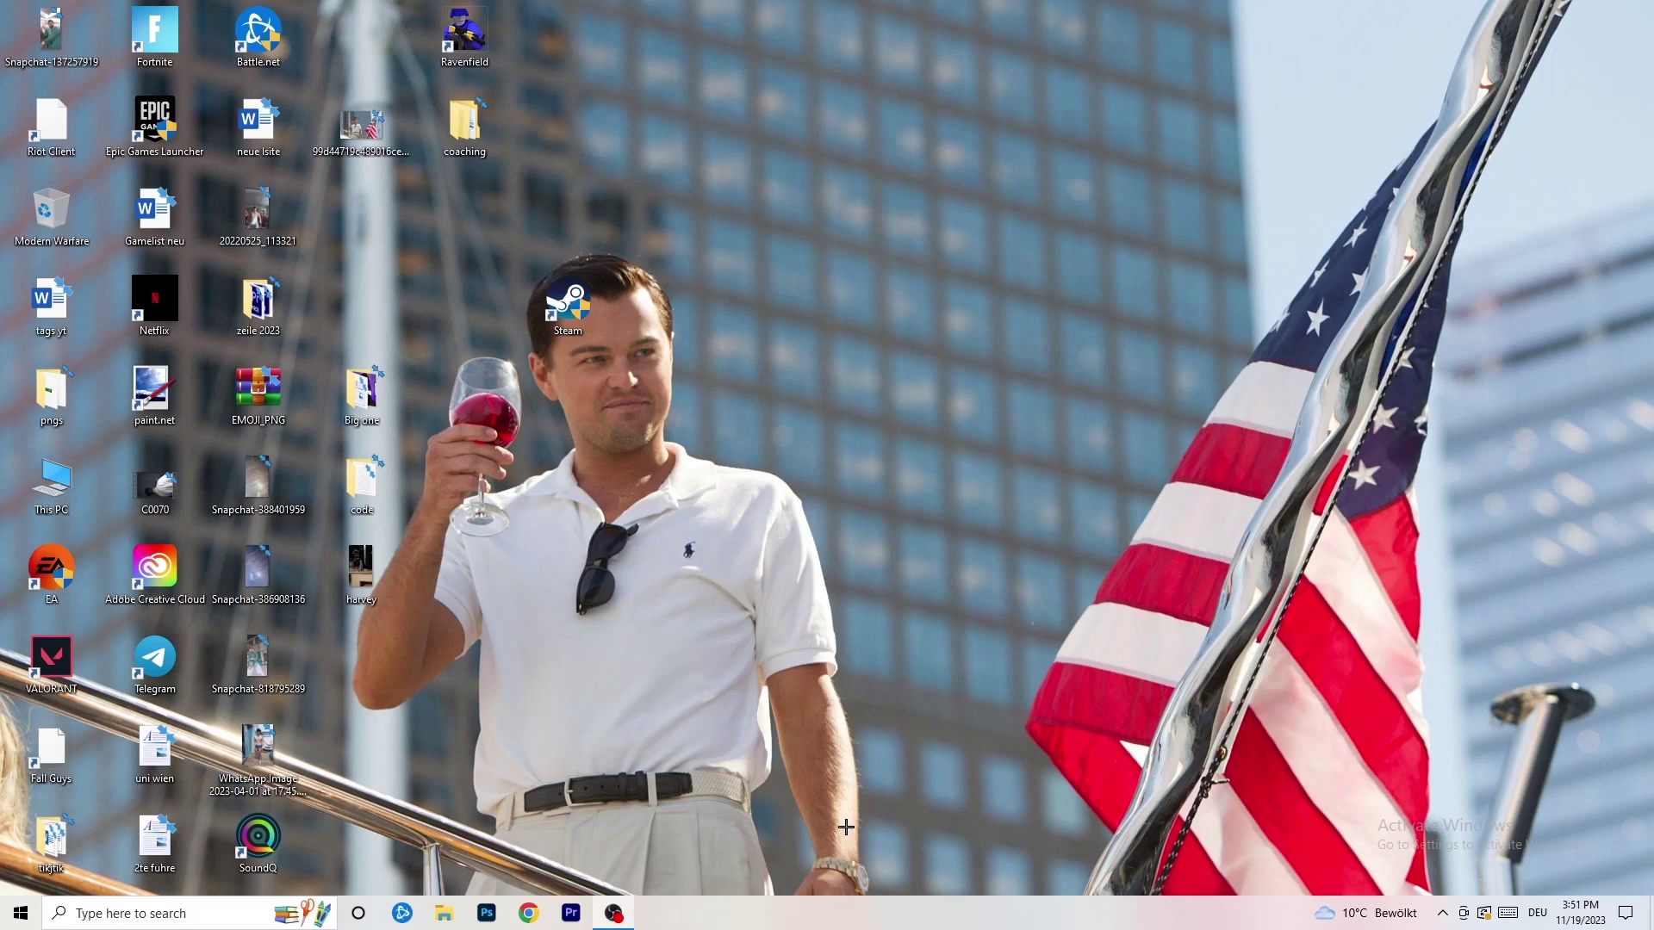
mouse_move(839, 923)
mouse_down()
mouse_move(1412, 479)
mouse_move(877, 828)
mouse_move(838, 919)
mouse_up()
Launch Task Manager from the taskbar and maximize it
right_click(839, 919)
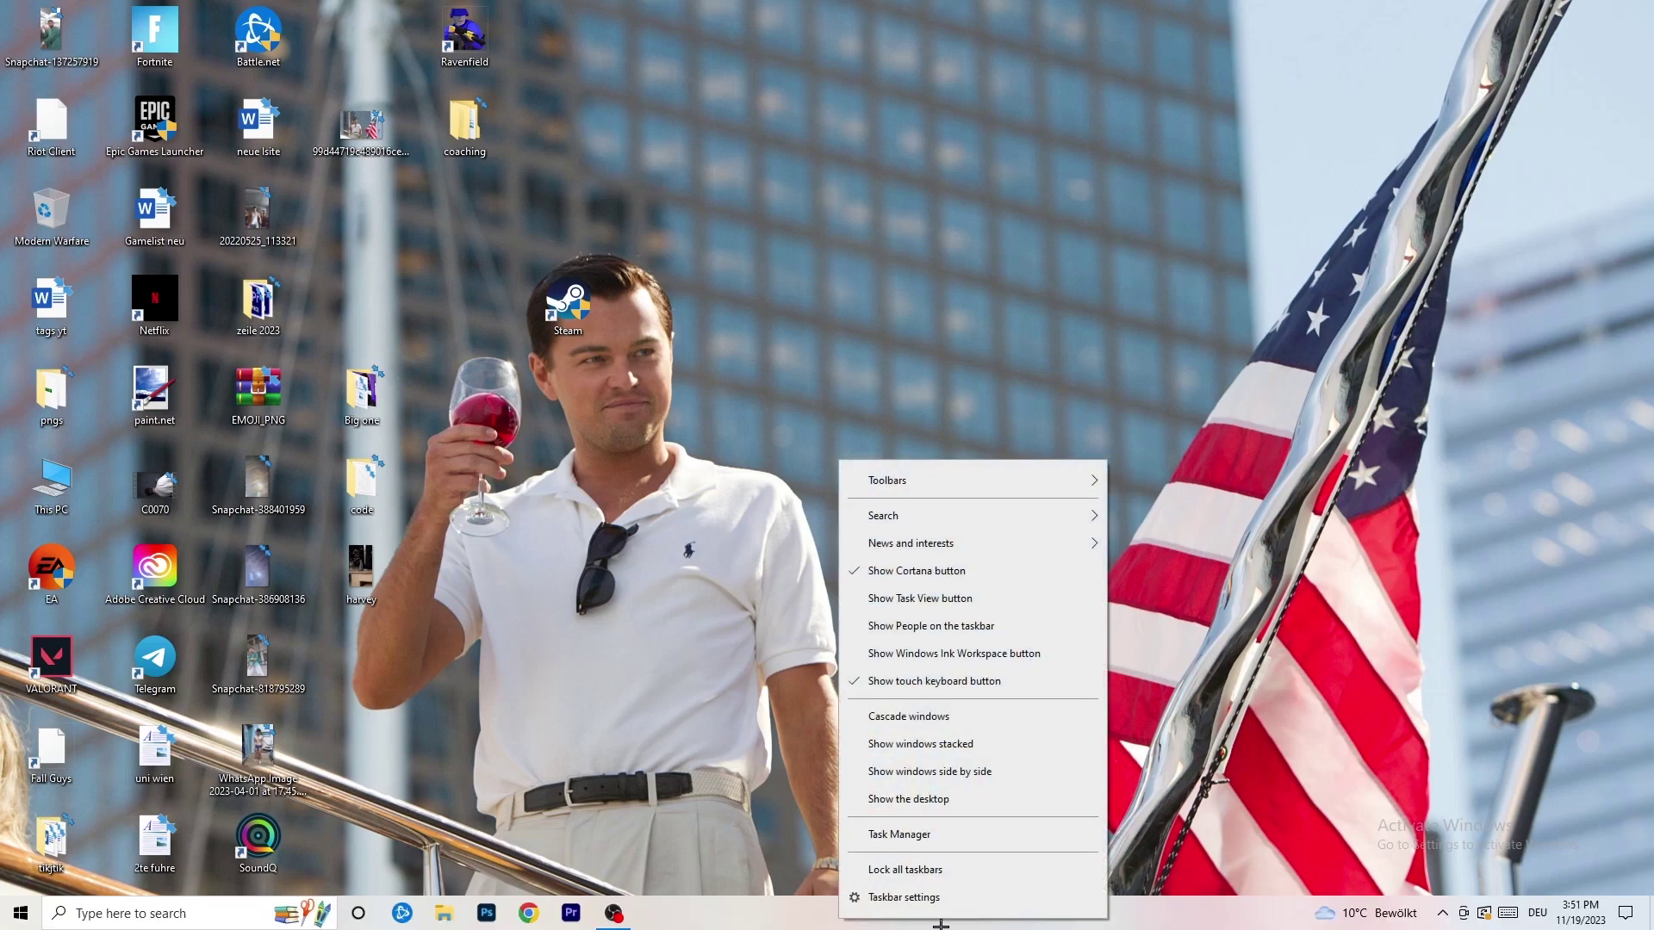
click(922, 834)
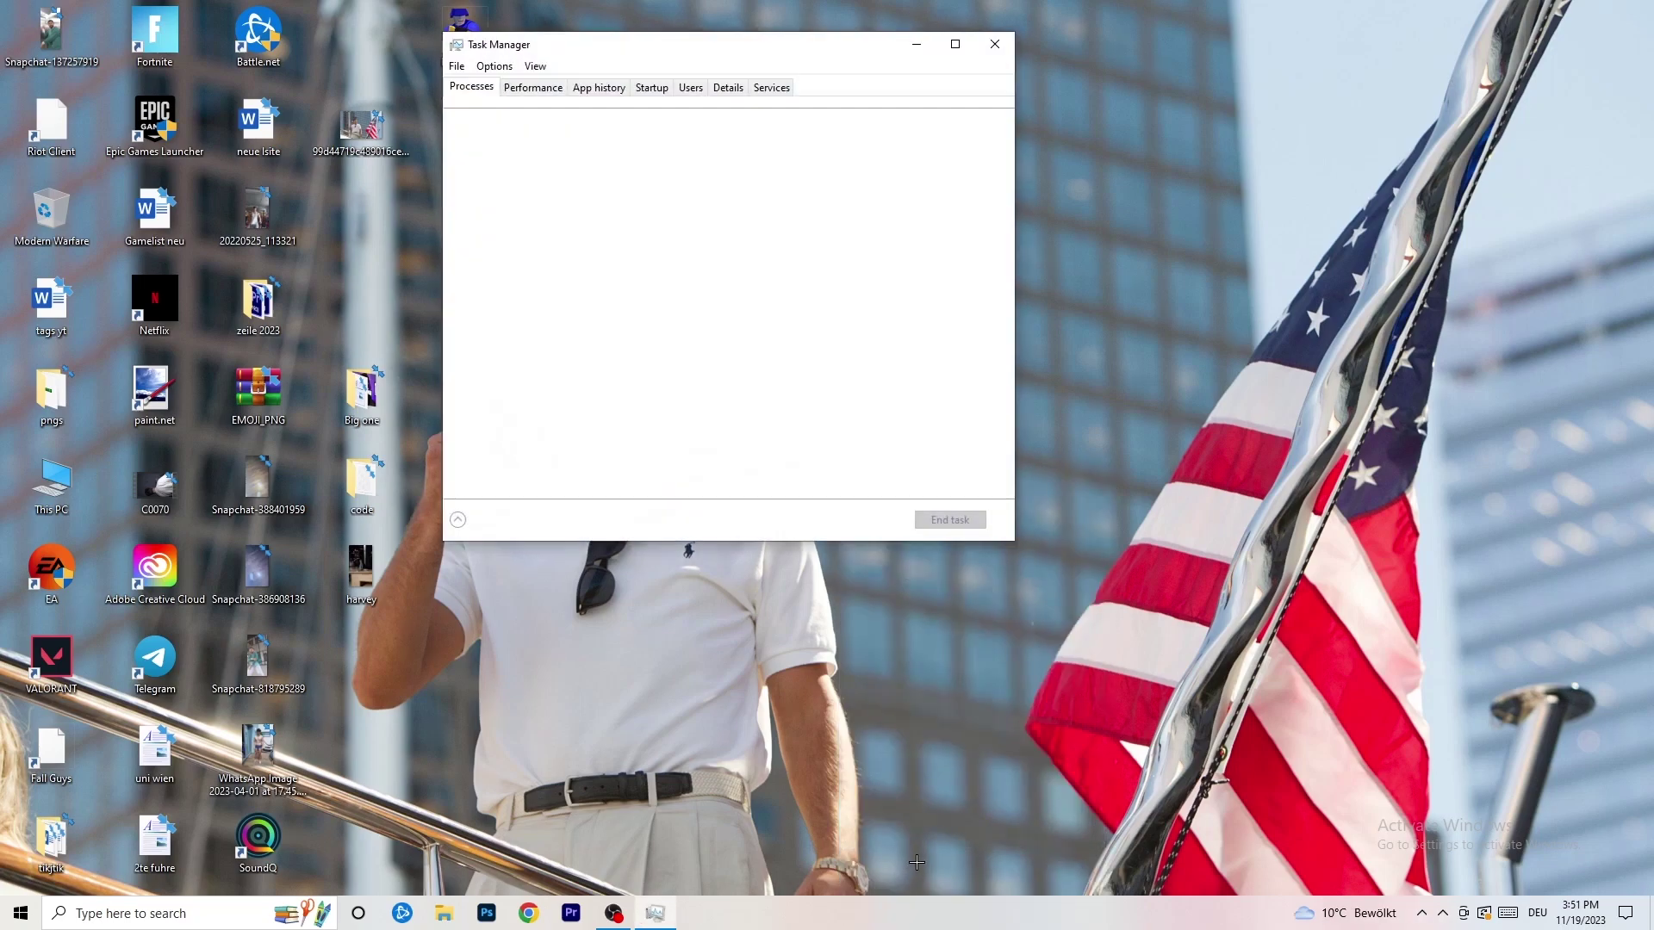
click(954, 43)
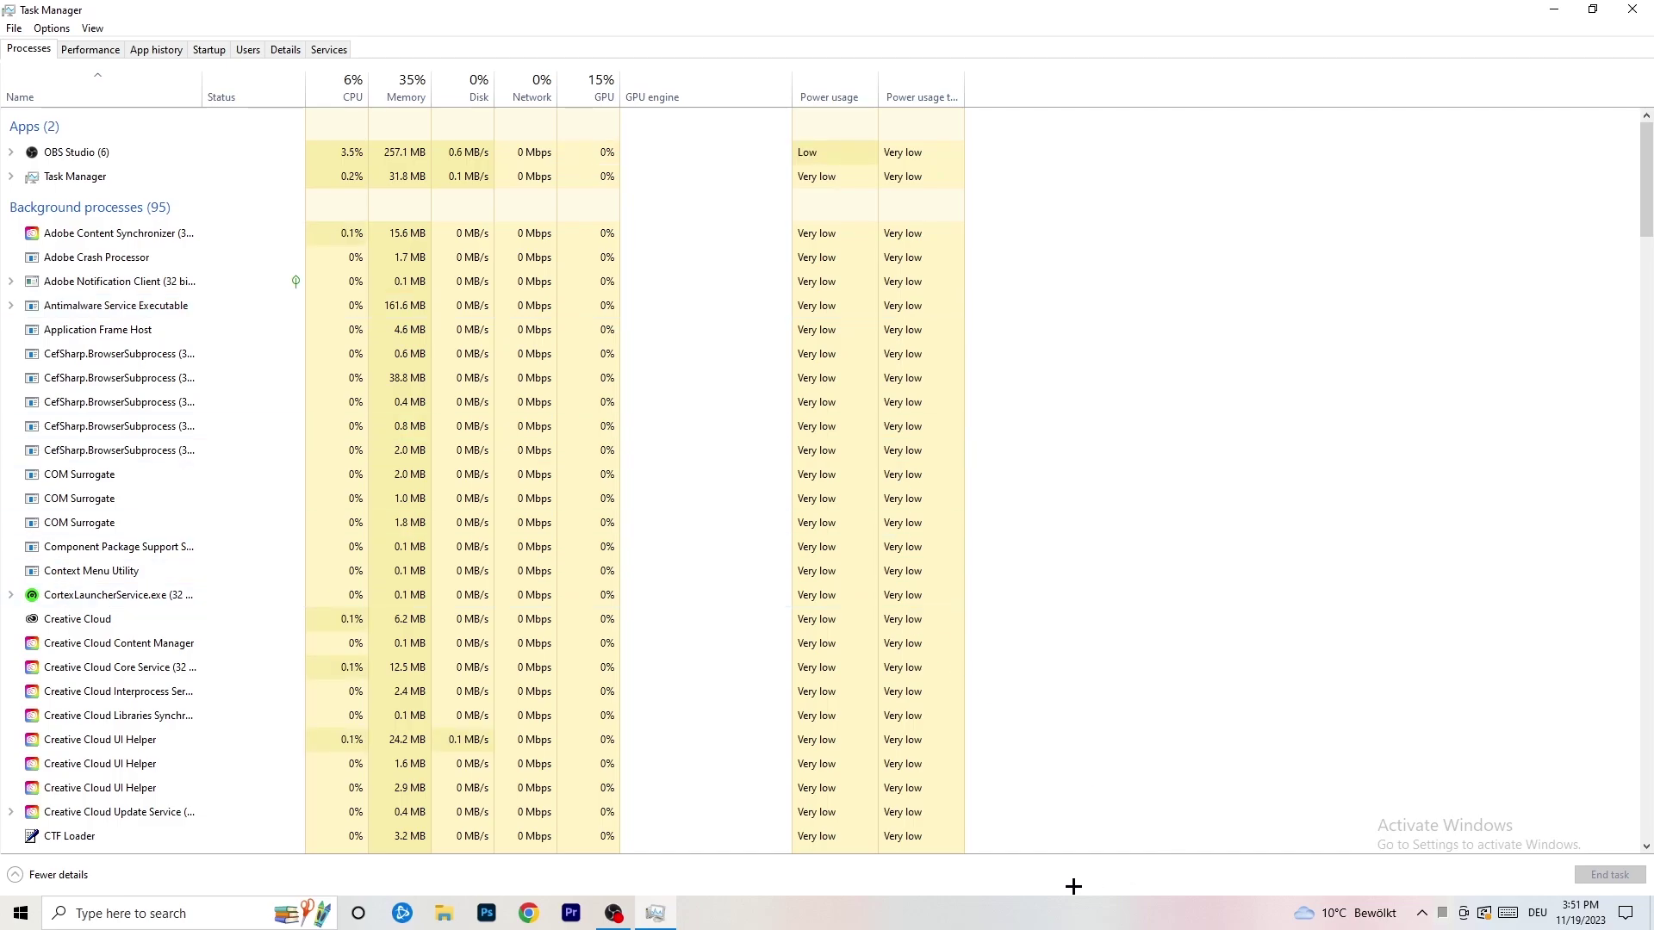
Browse per-process Details, including Creative Cloud UI Helper, then show the Startup apps list
click(268, 50)
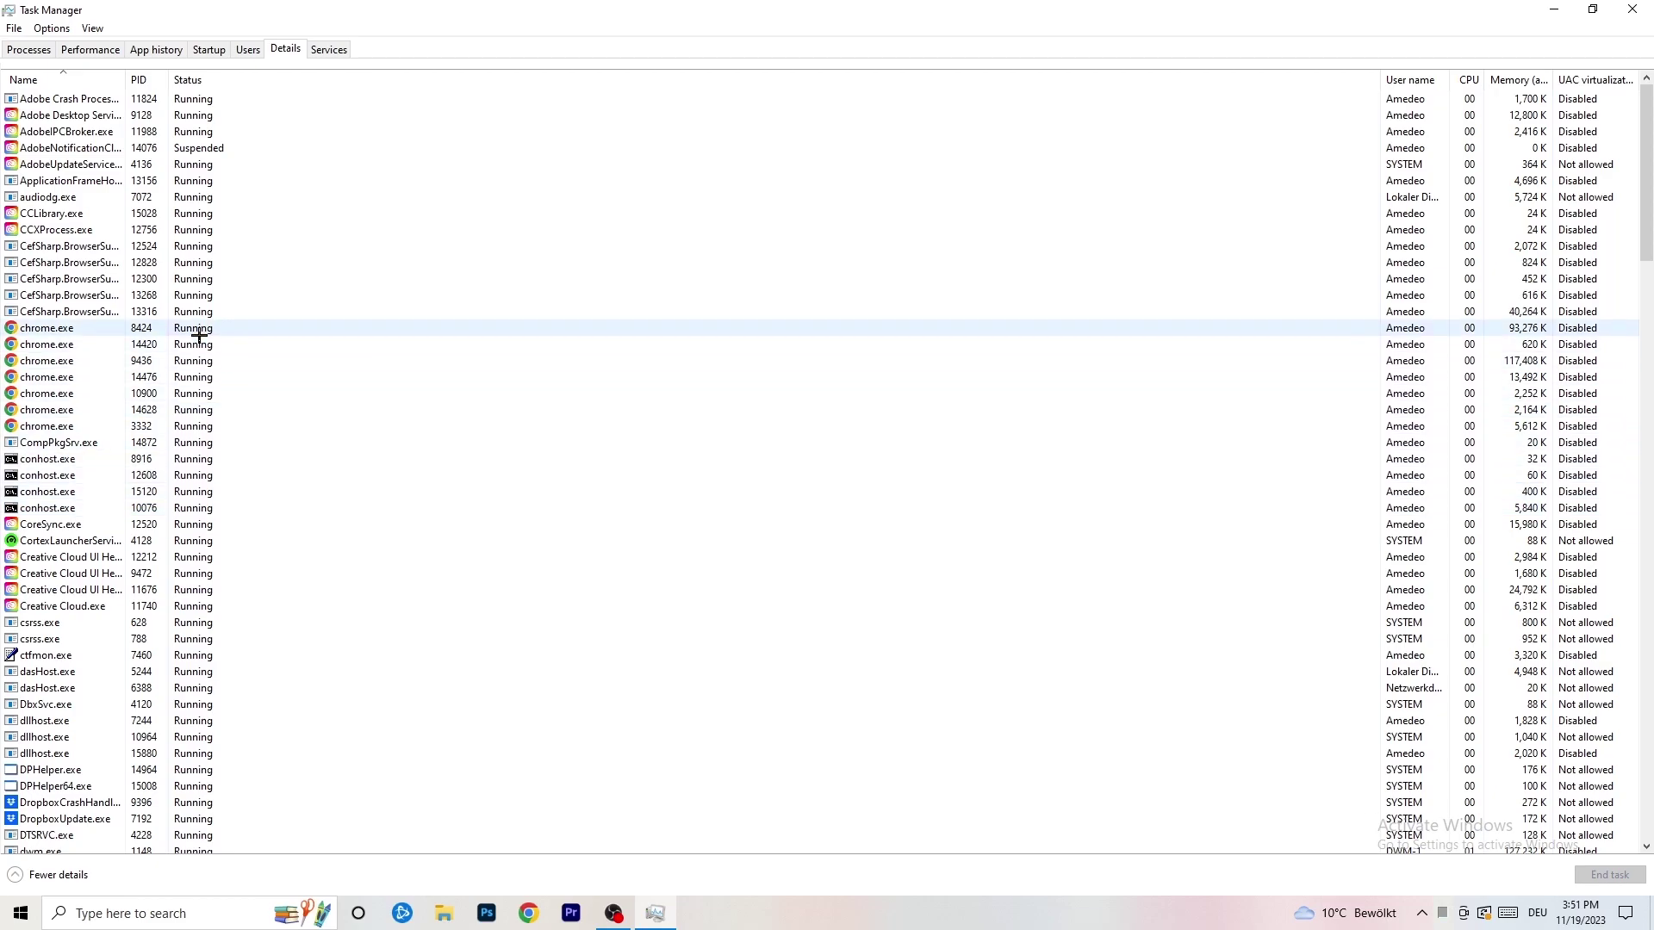
scroll(199, 335, down, 3)
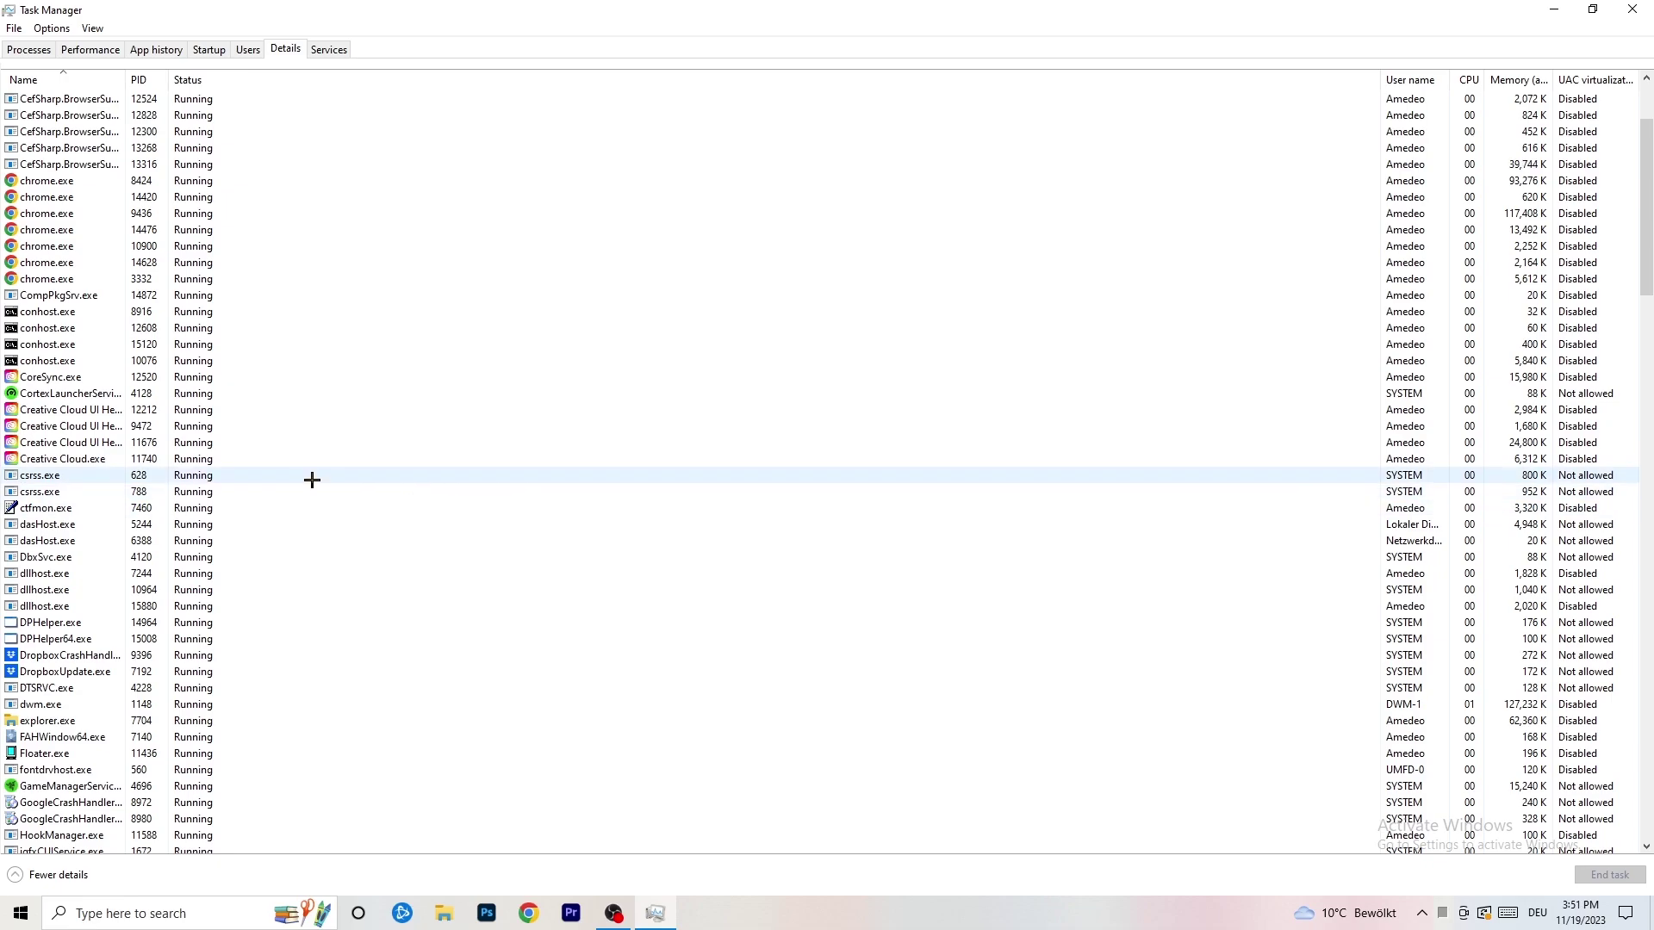
right_click(68, 441)
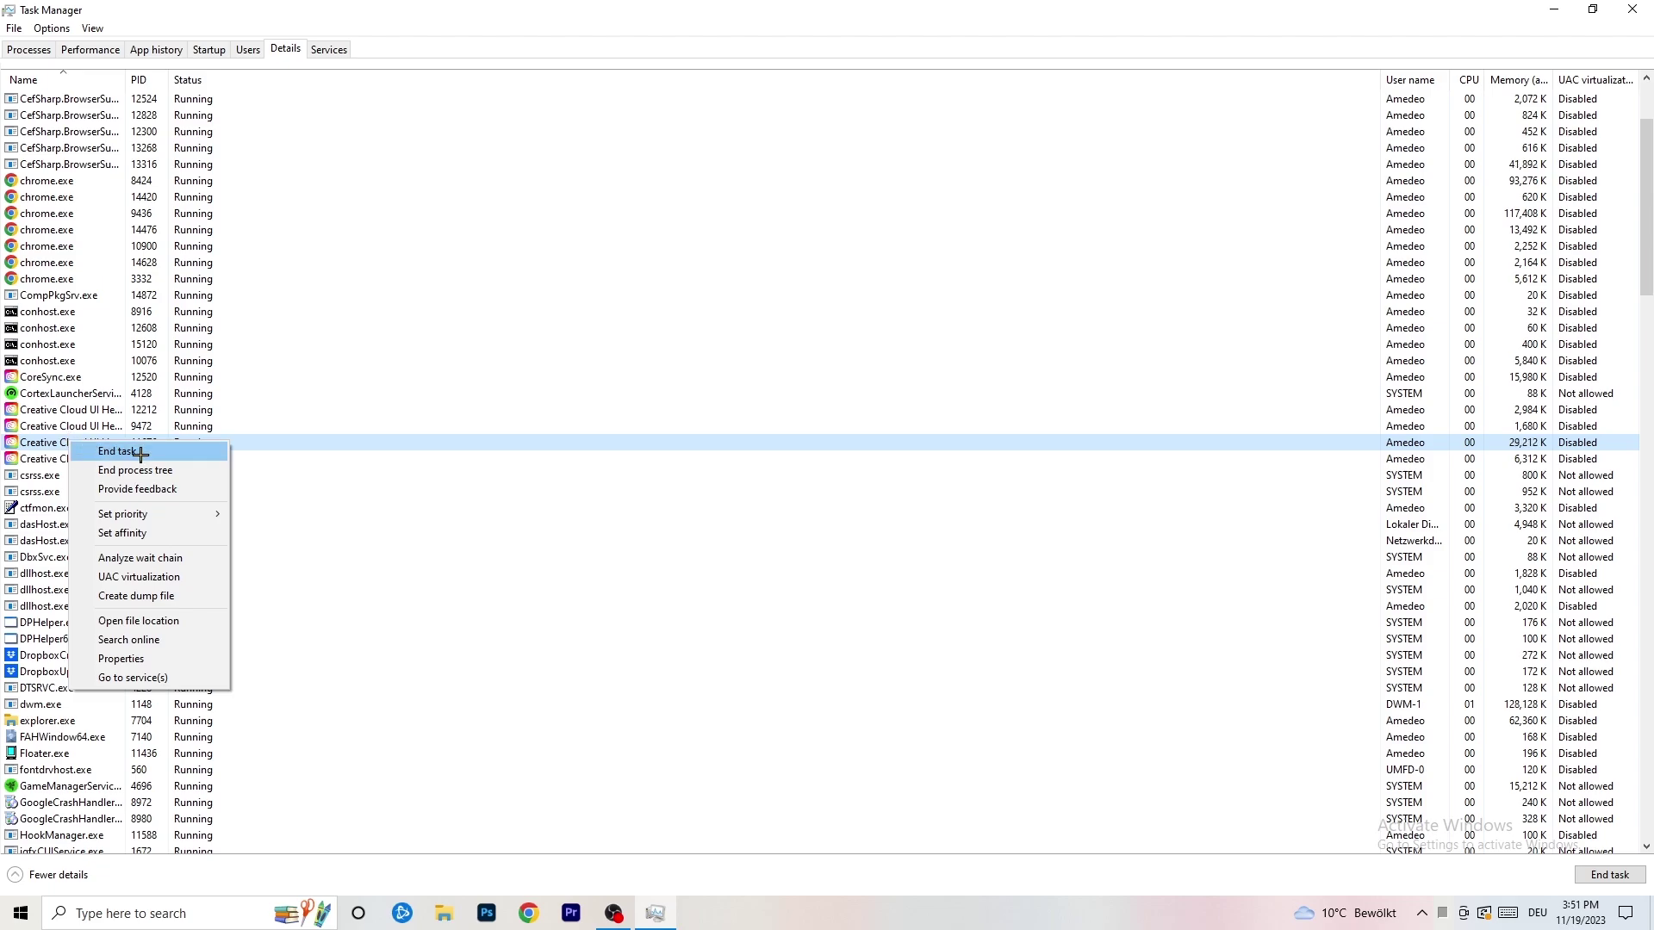
mouse_move(151, 517)
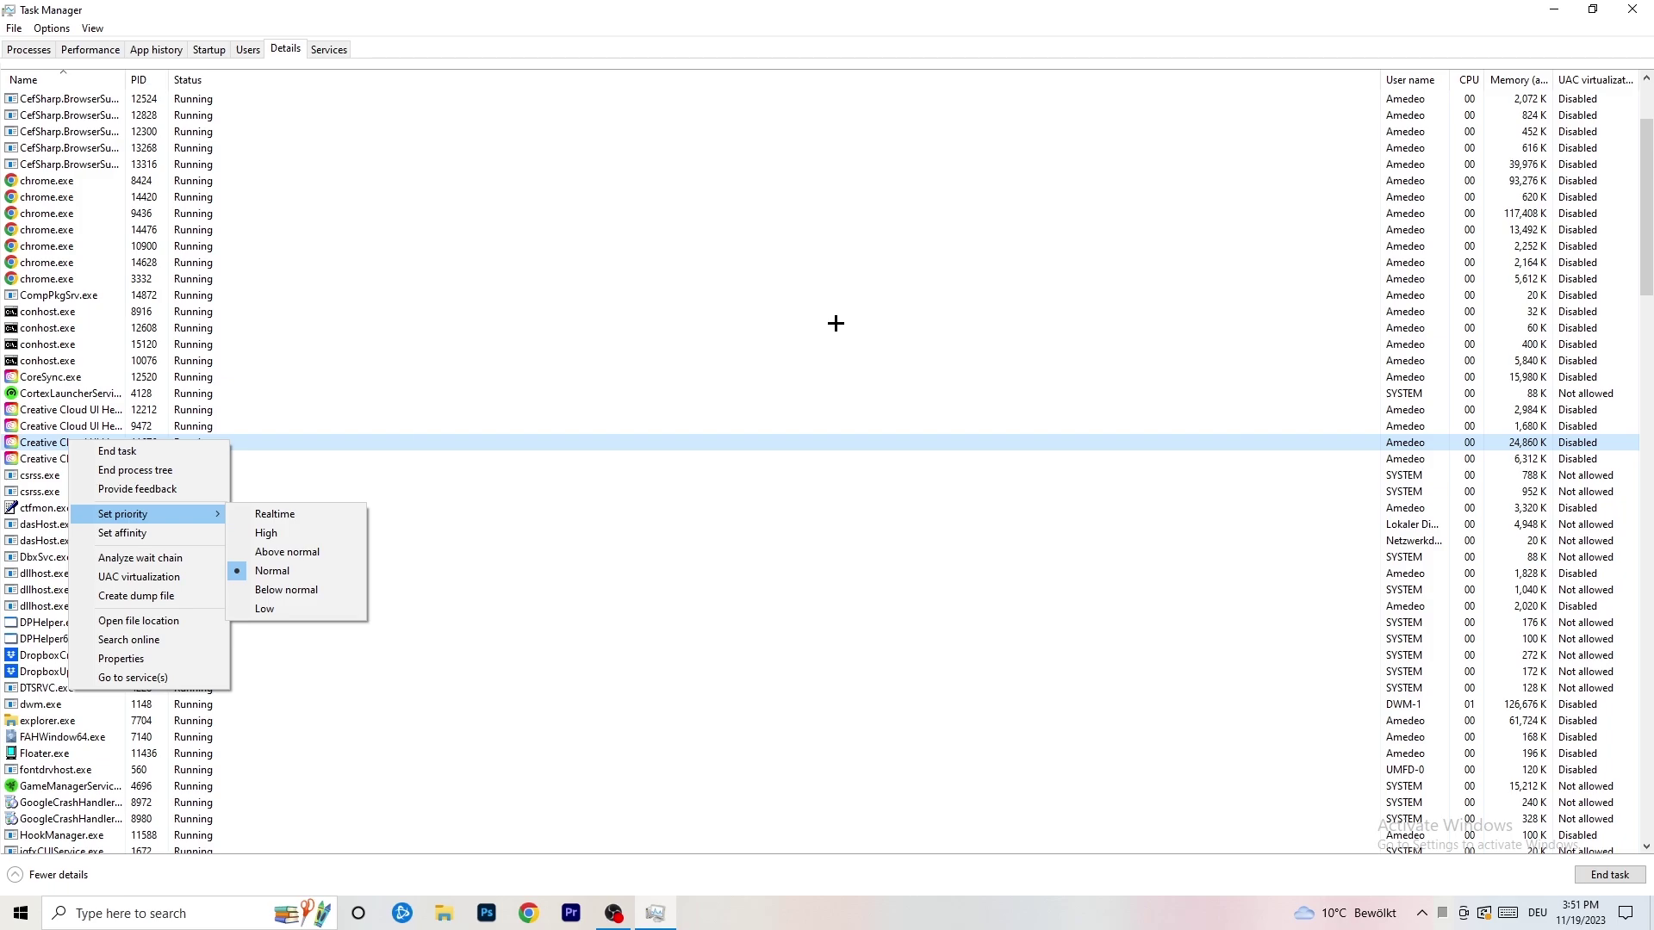
click(216, 50)
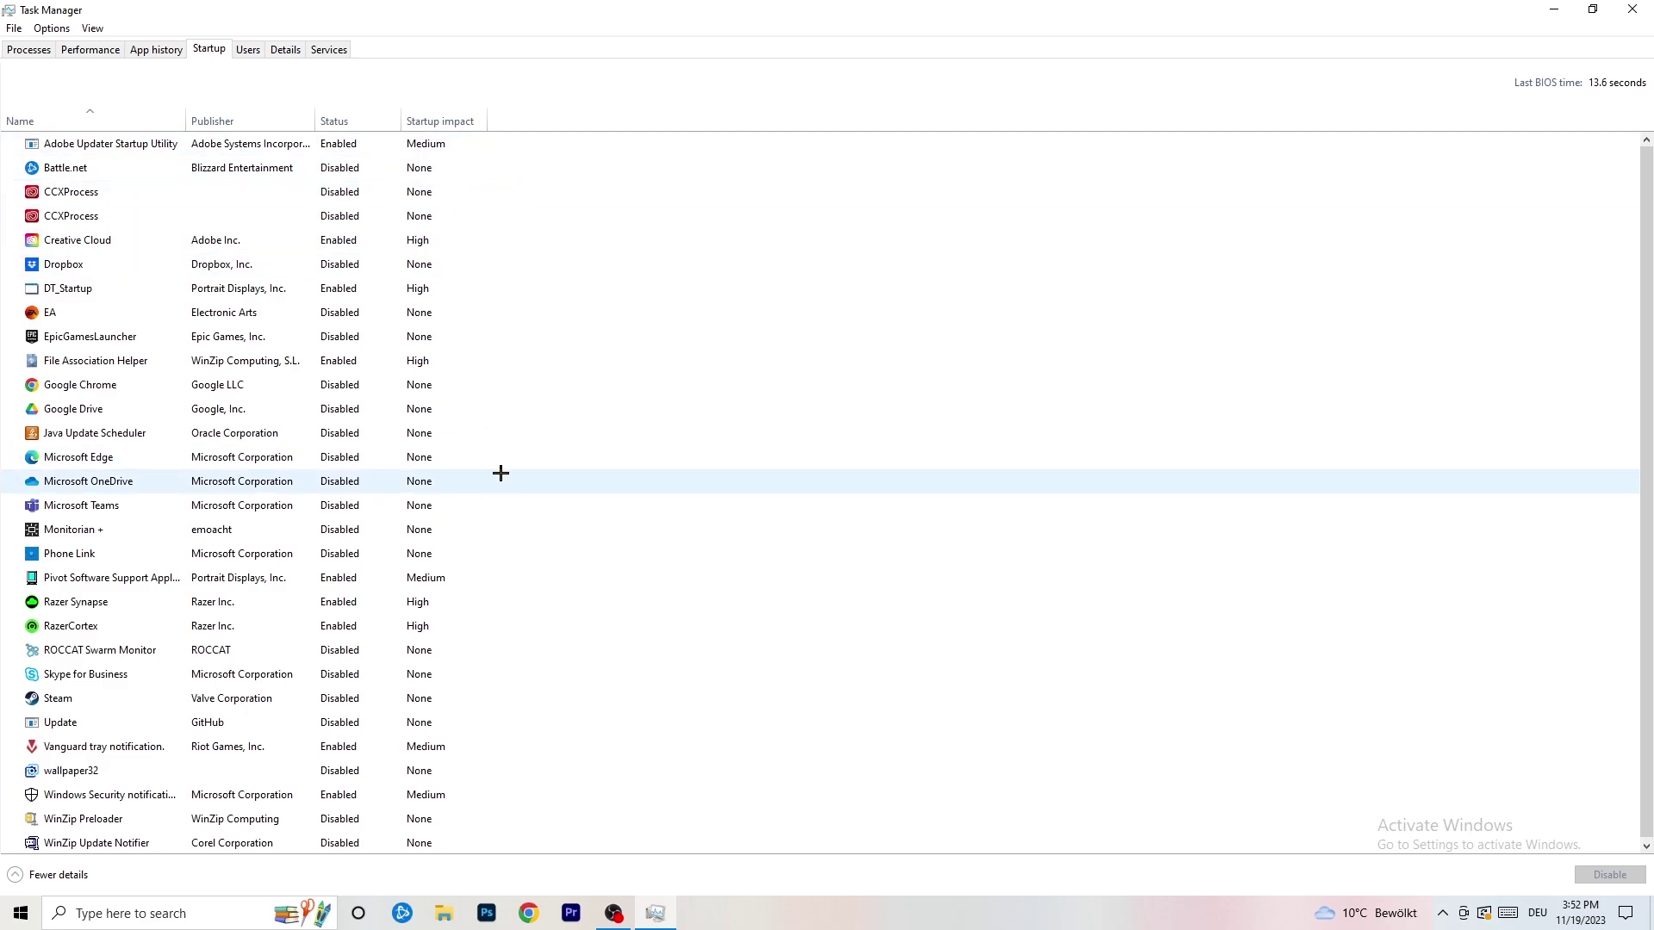
Inspect the File Association Helper startup entry without disabling it, then return to Processes
scroll(491, 765, down, 1)
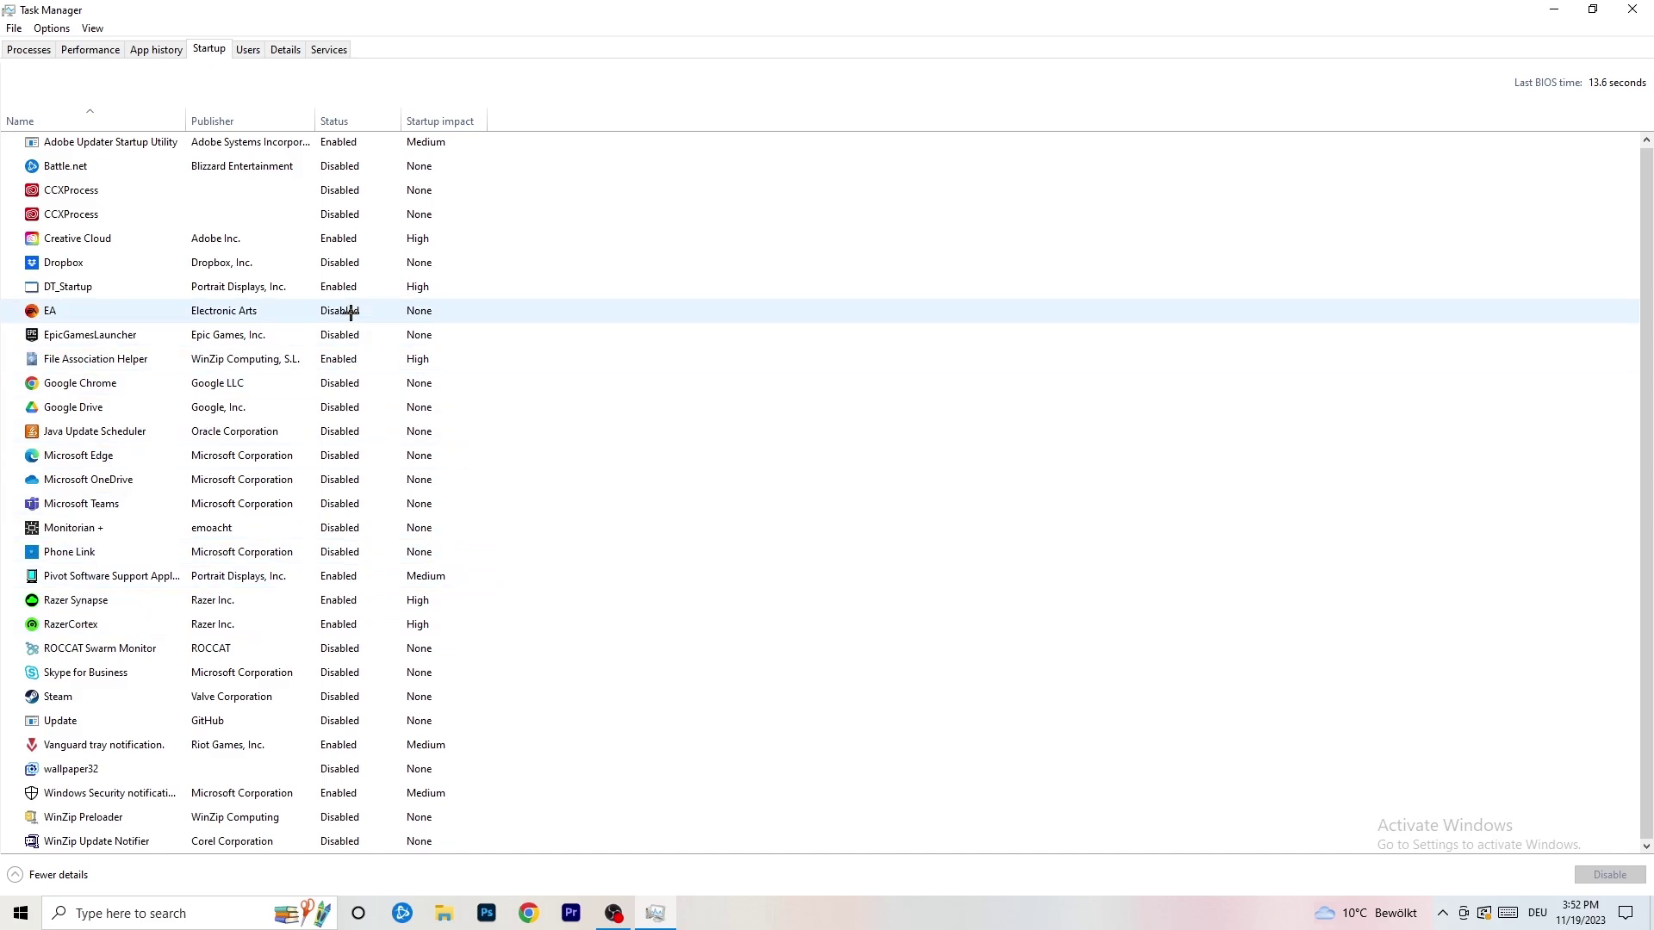
right_click(354, 361)
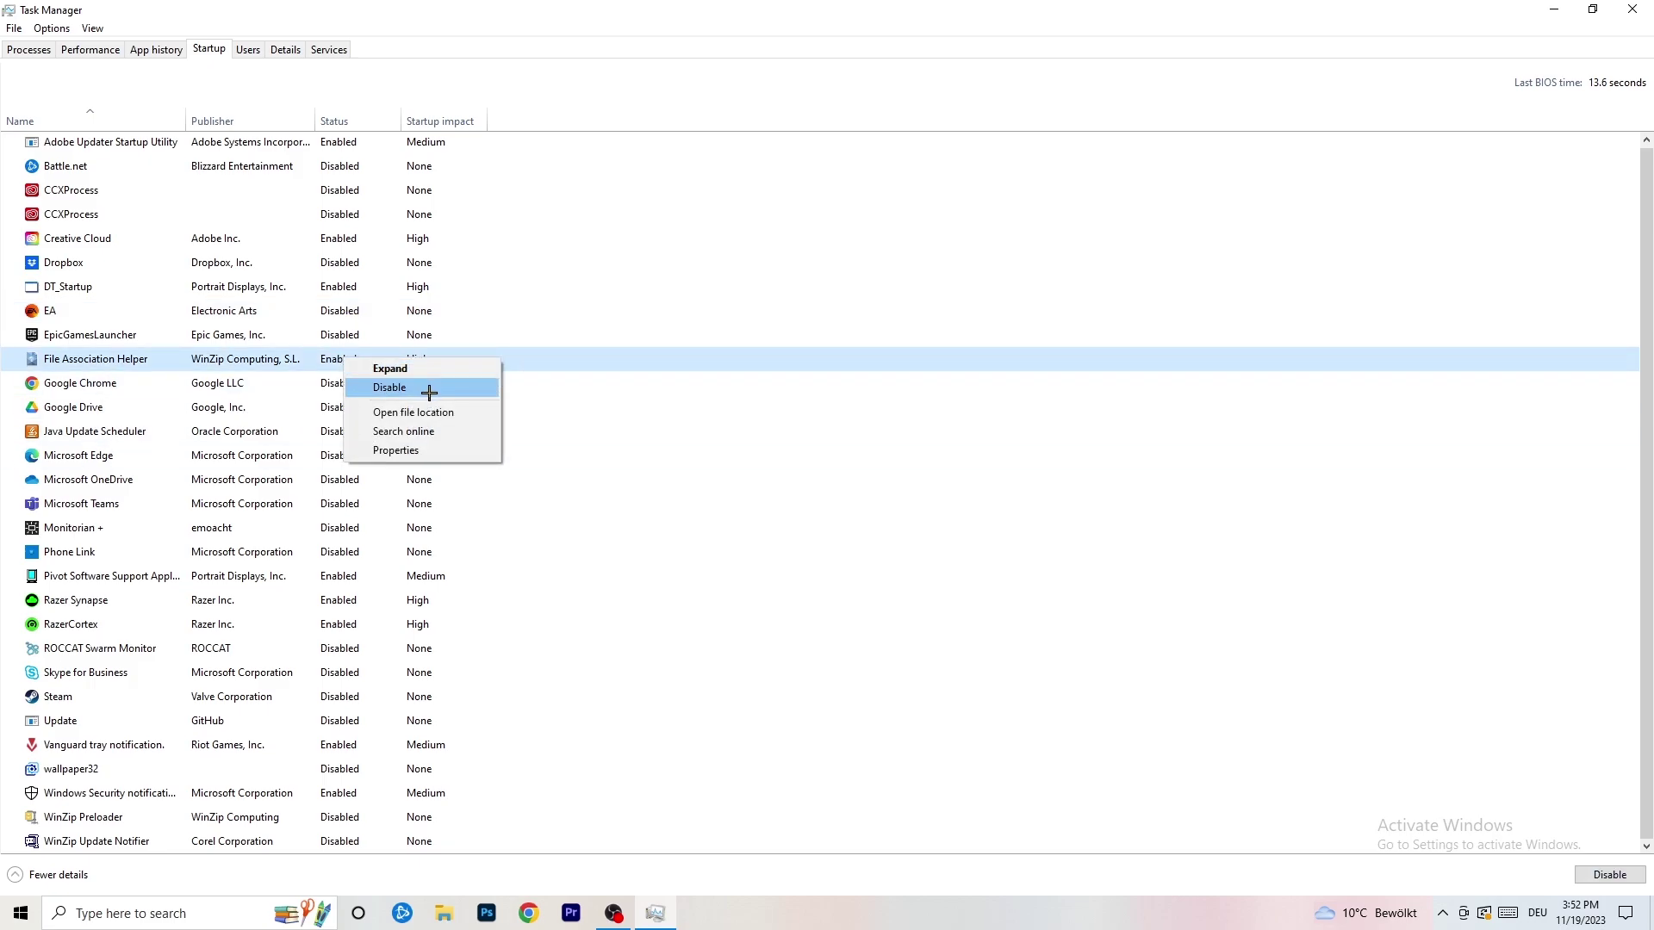
click(672, 128)
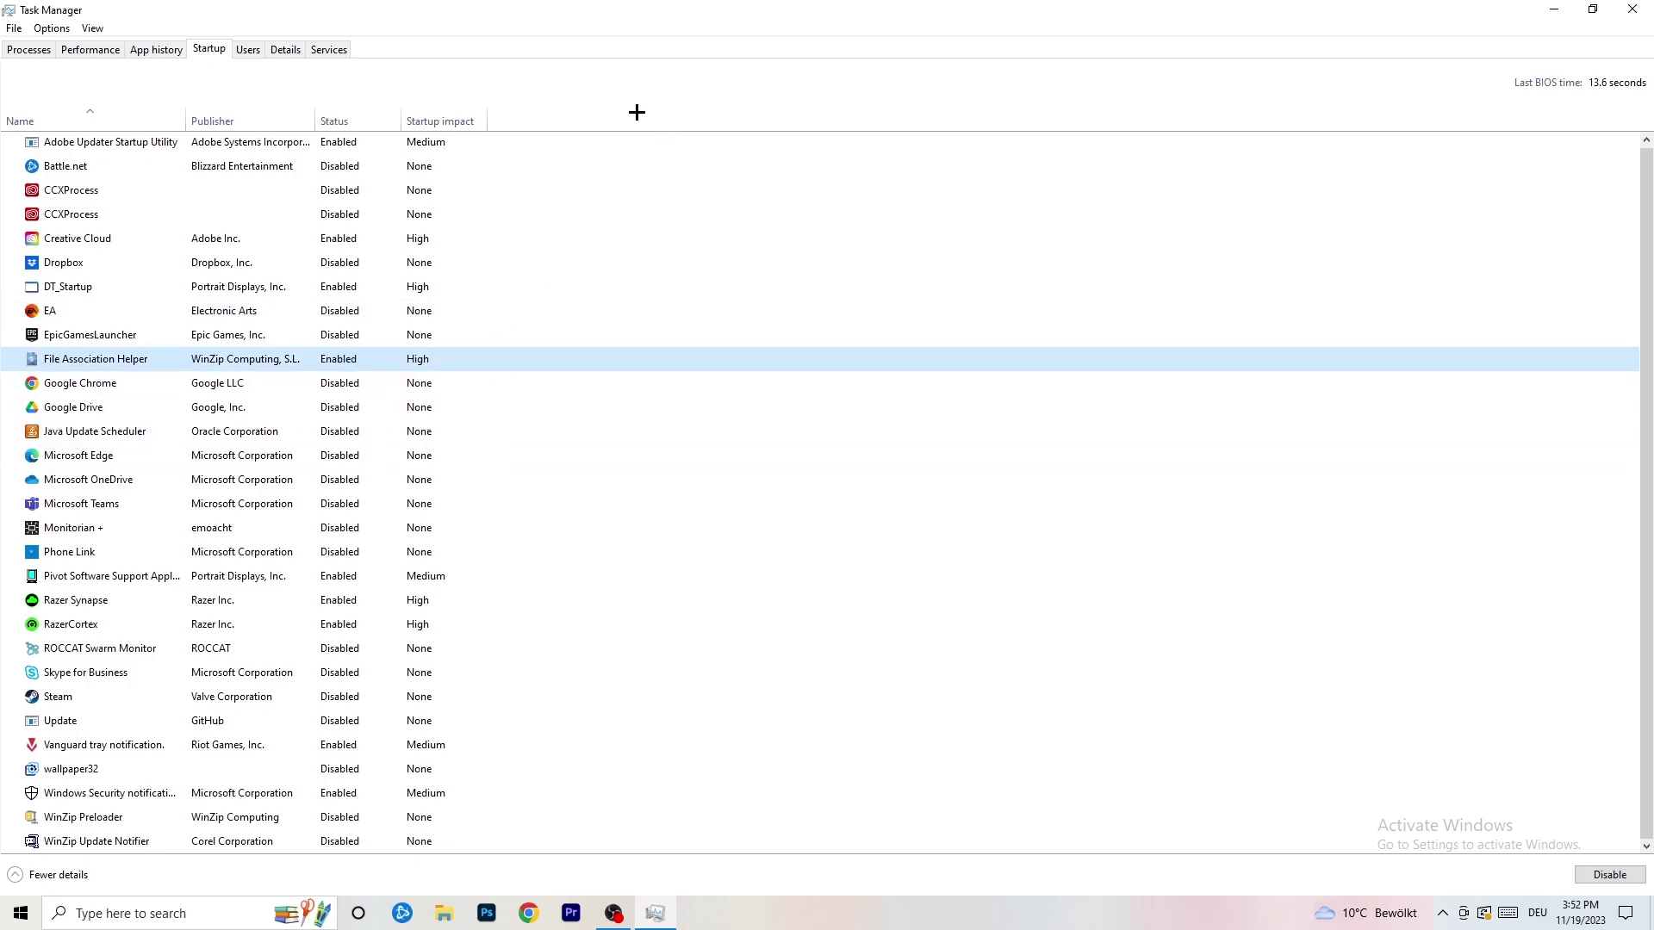
click(41, 50)
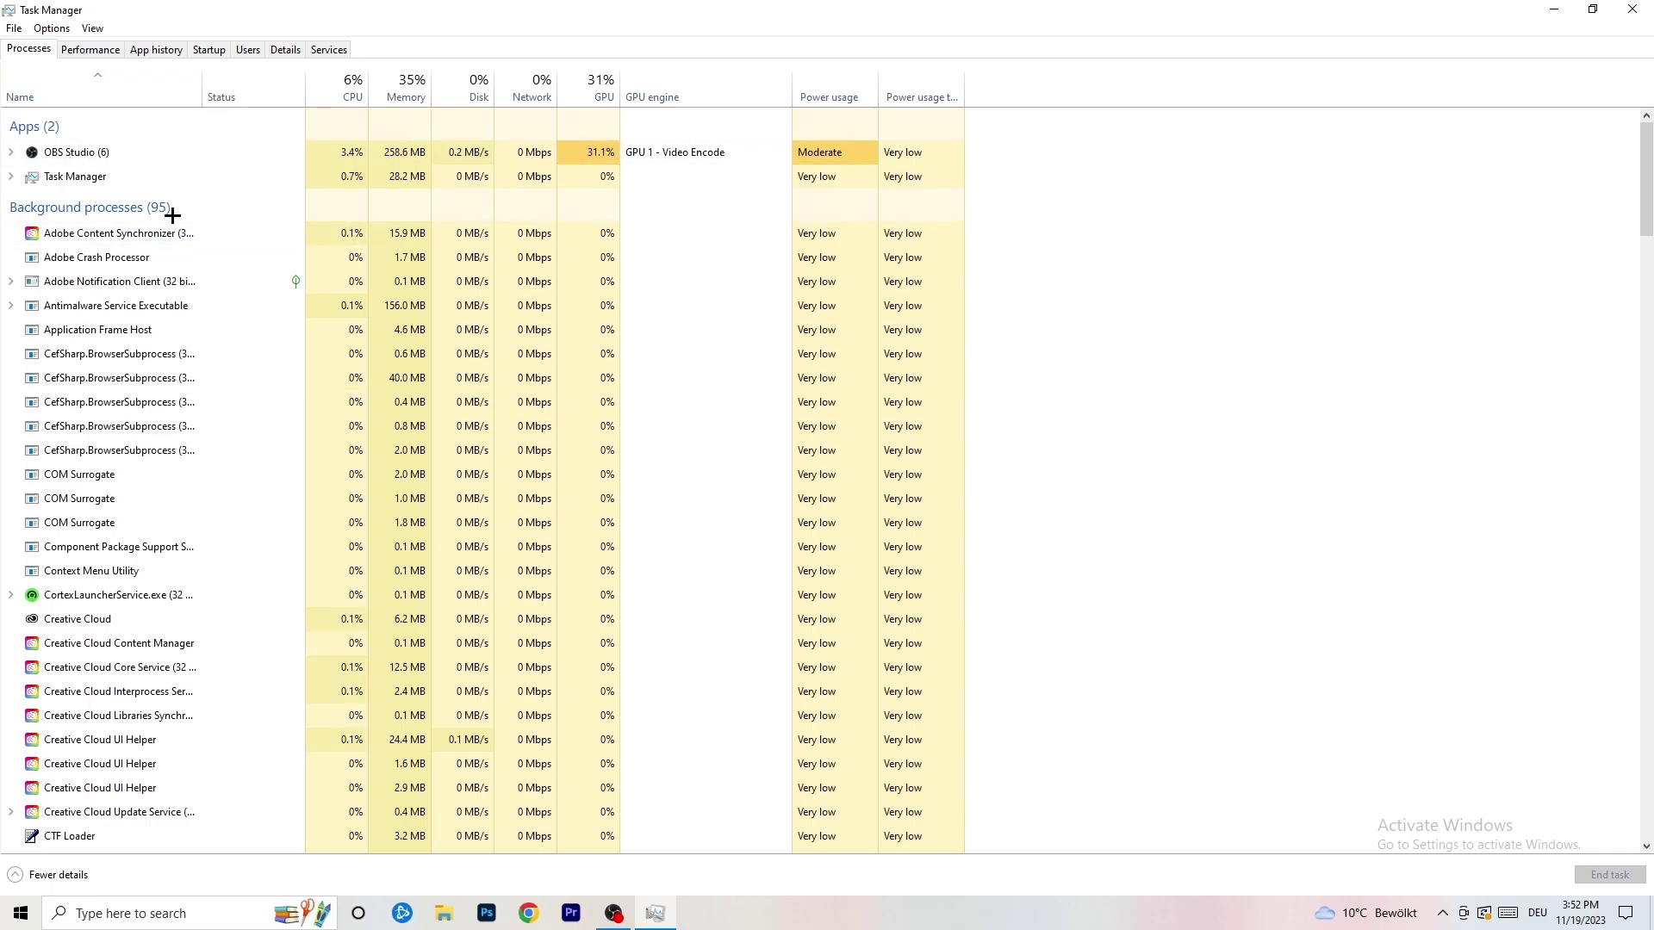
click(351, 78)
click(595, 74)
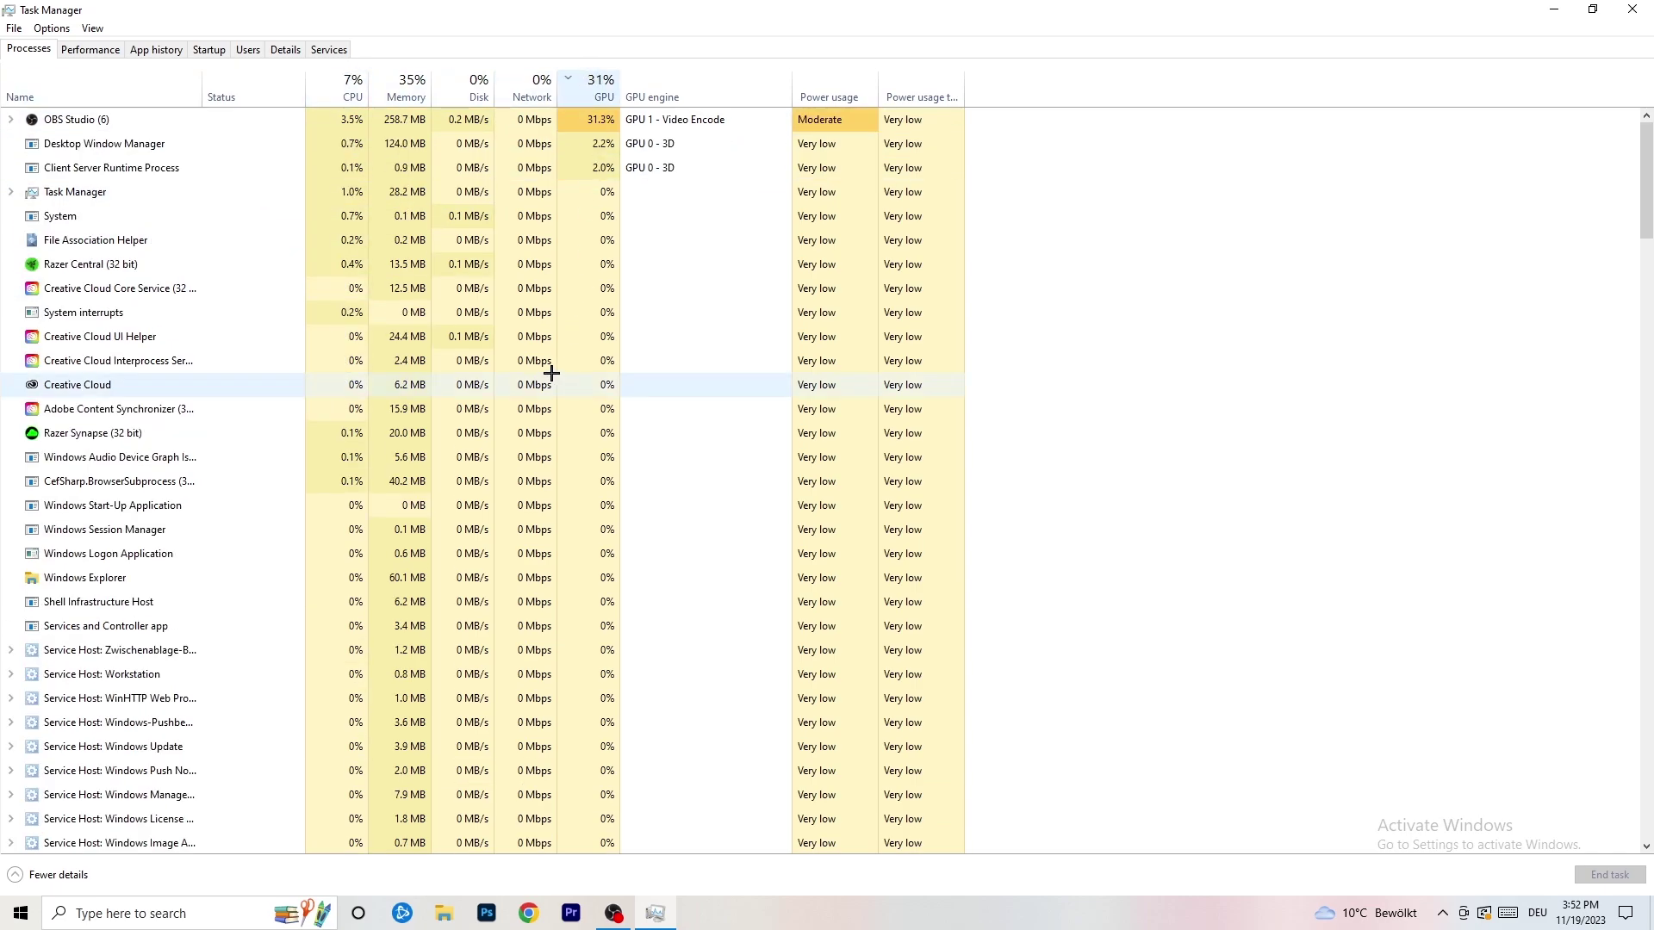
click(595, 95)
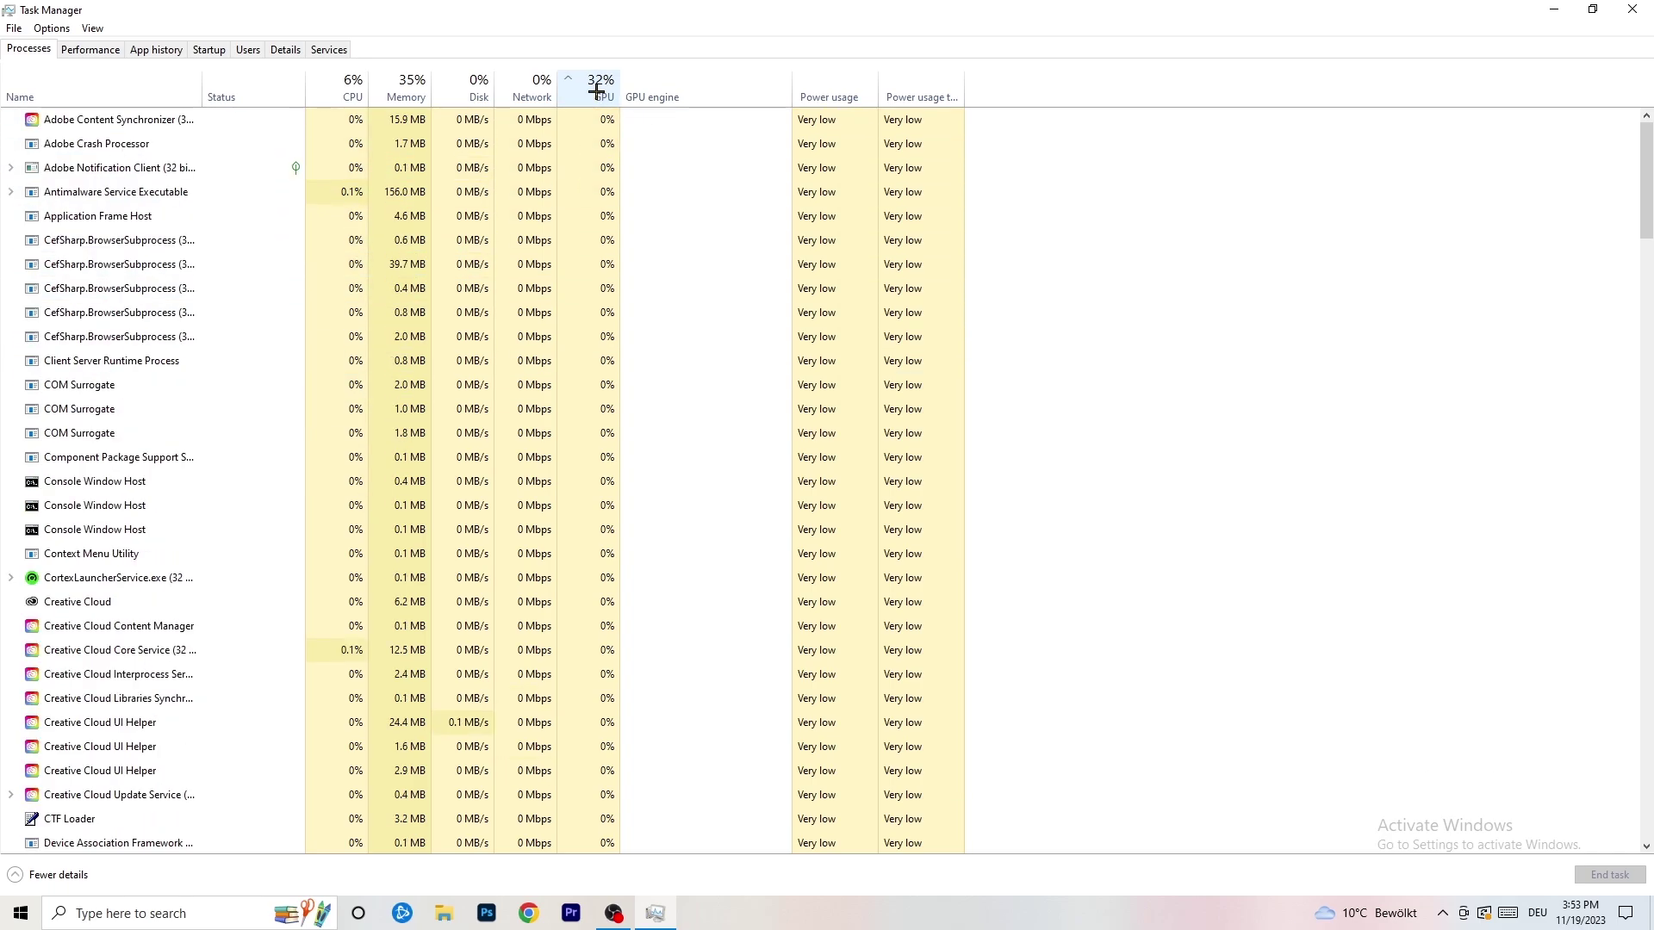
scroll(609, 259, down, 15)
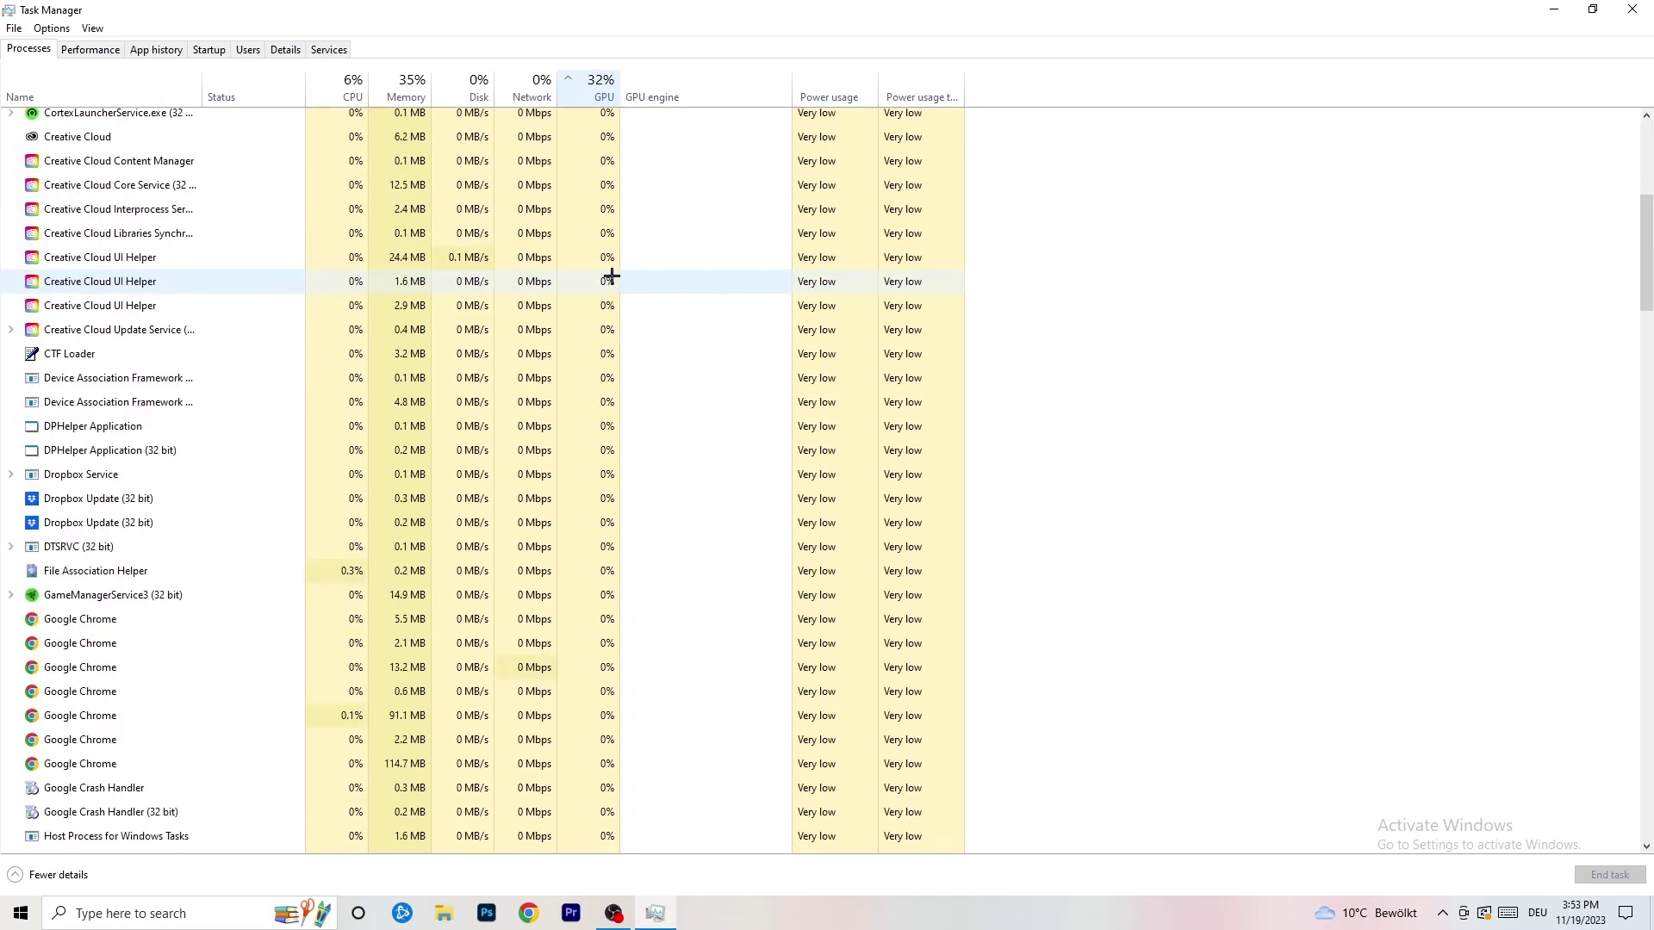
scroll(611, 273, up, 13)
scroll(609, 262, up, 2)
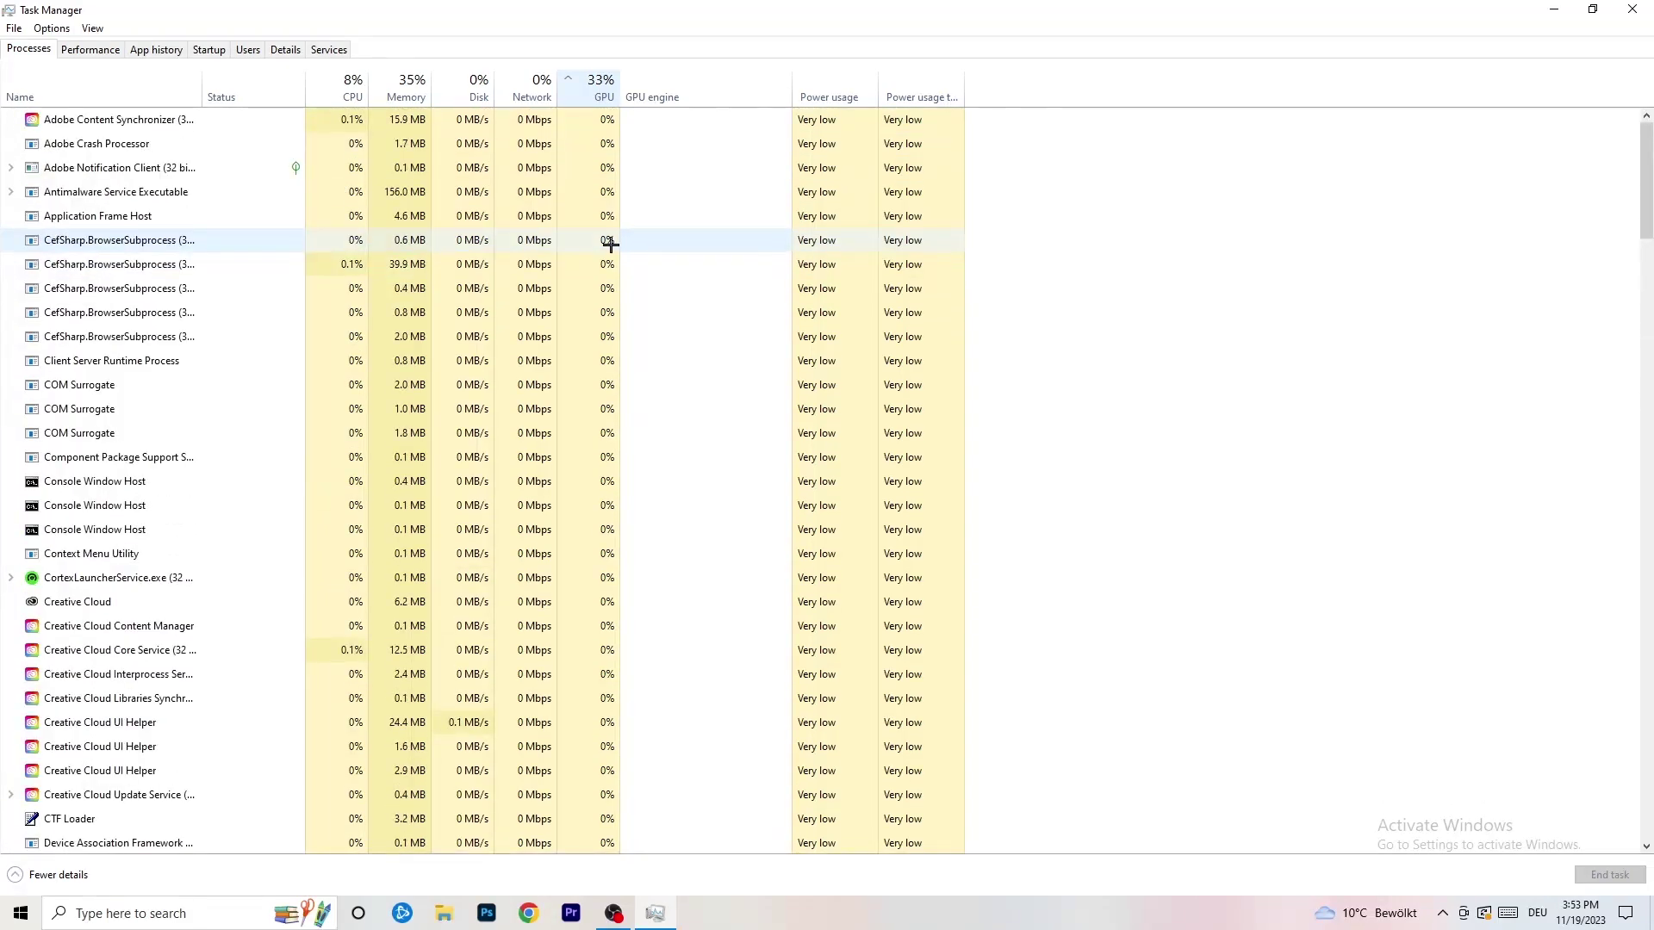
scroll(610, 260, down, 19)
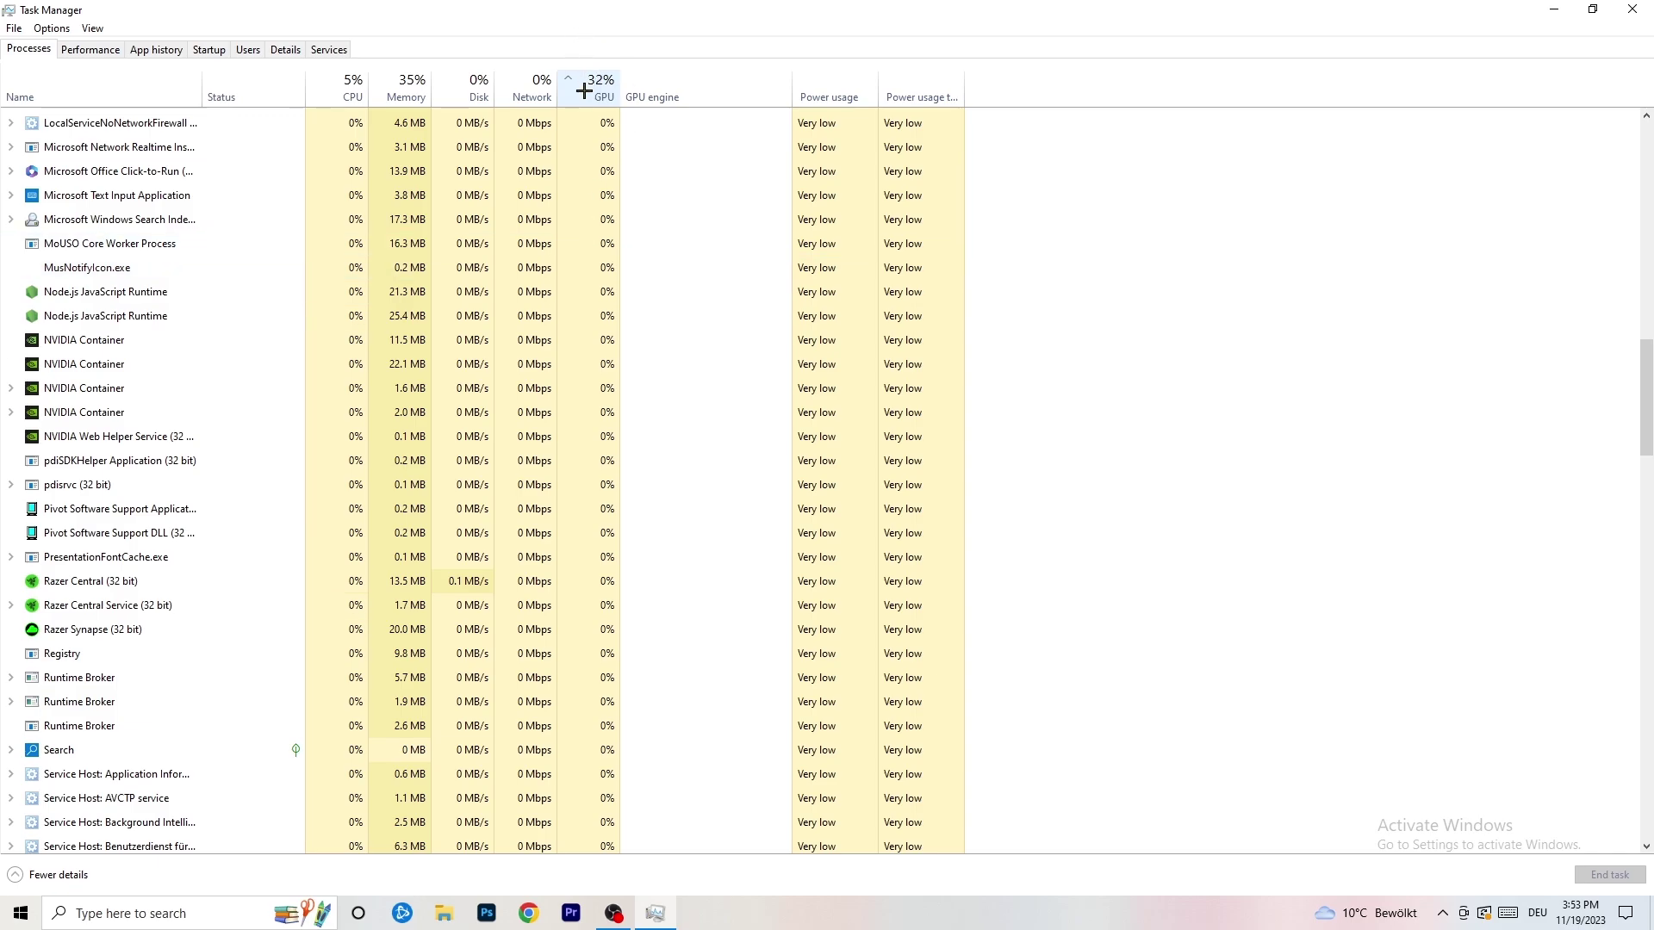
End the Microsoft Windows Search Indexer task and close Task Manager
right_click(560, 214)
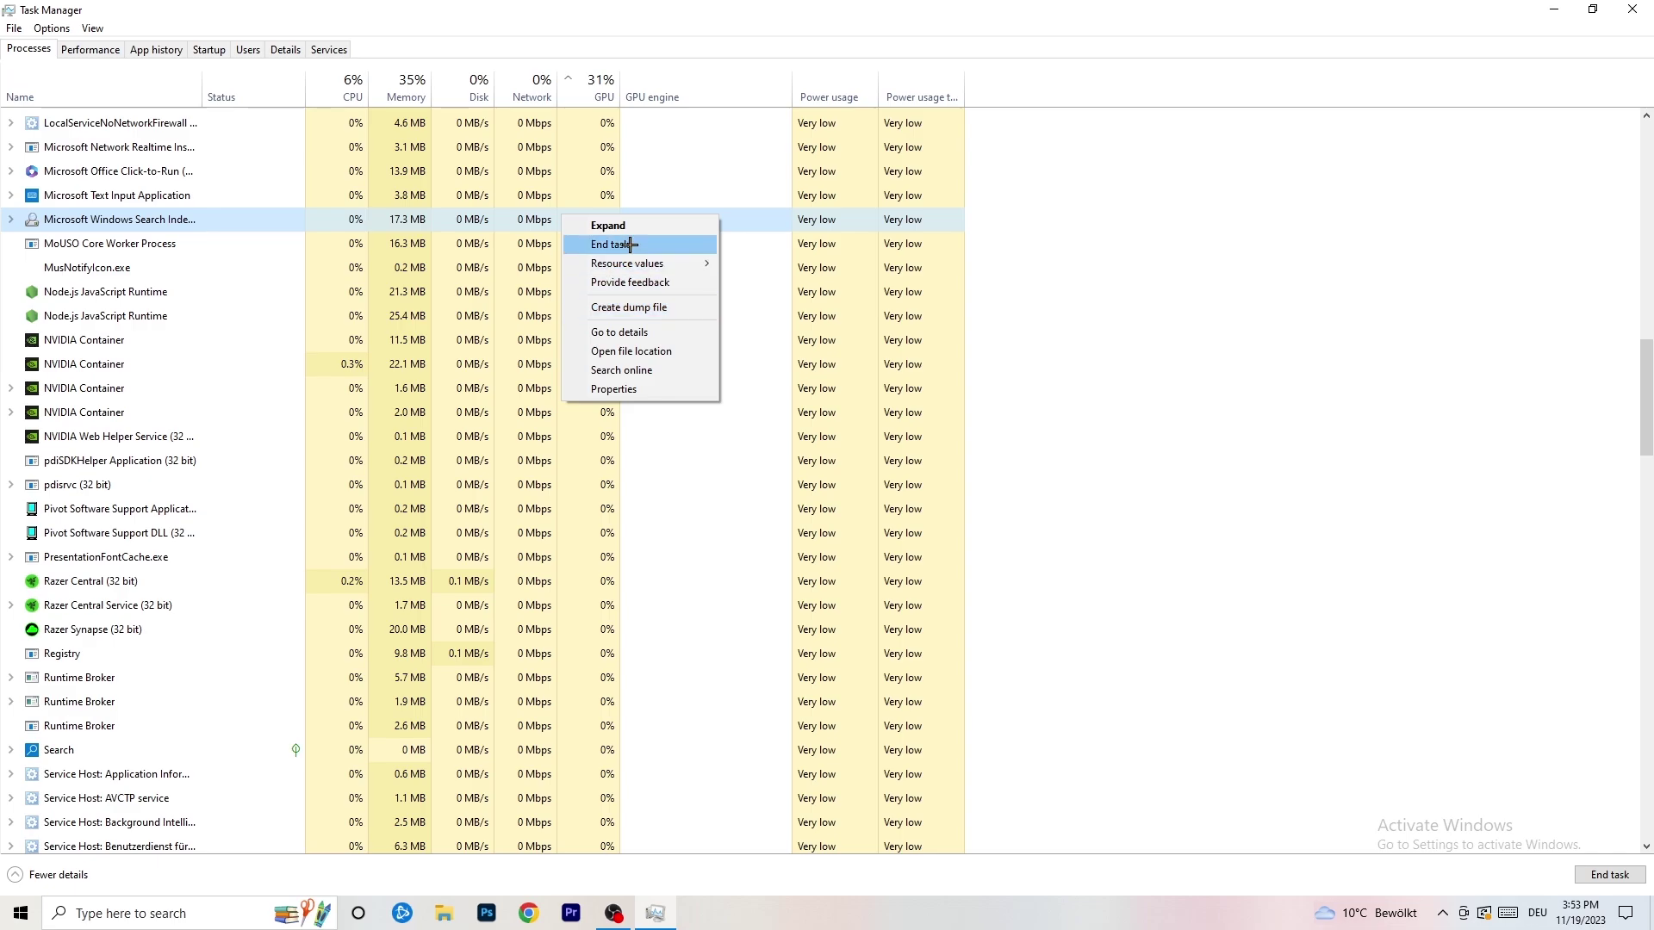
click(347, 86)
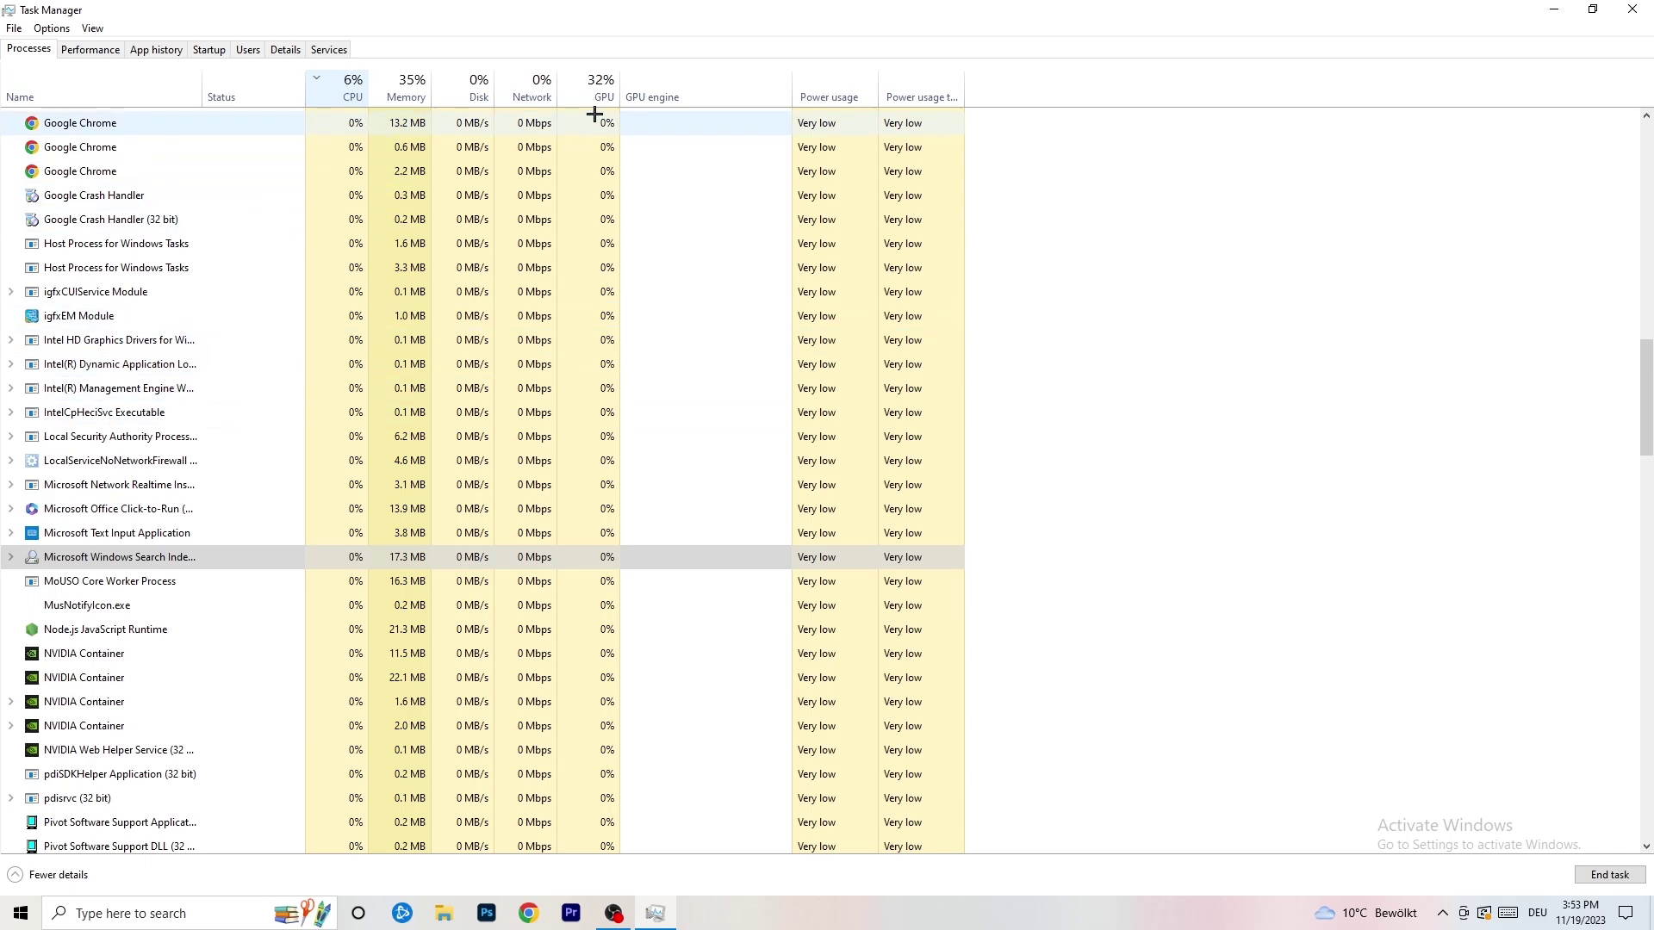
click(1632, 8)
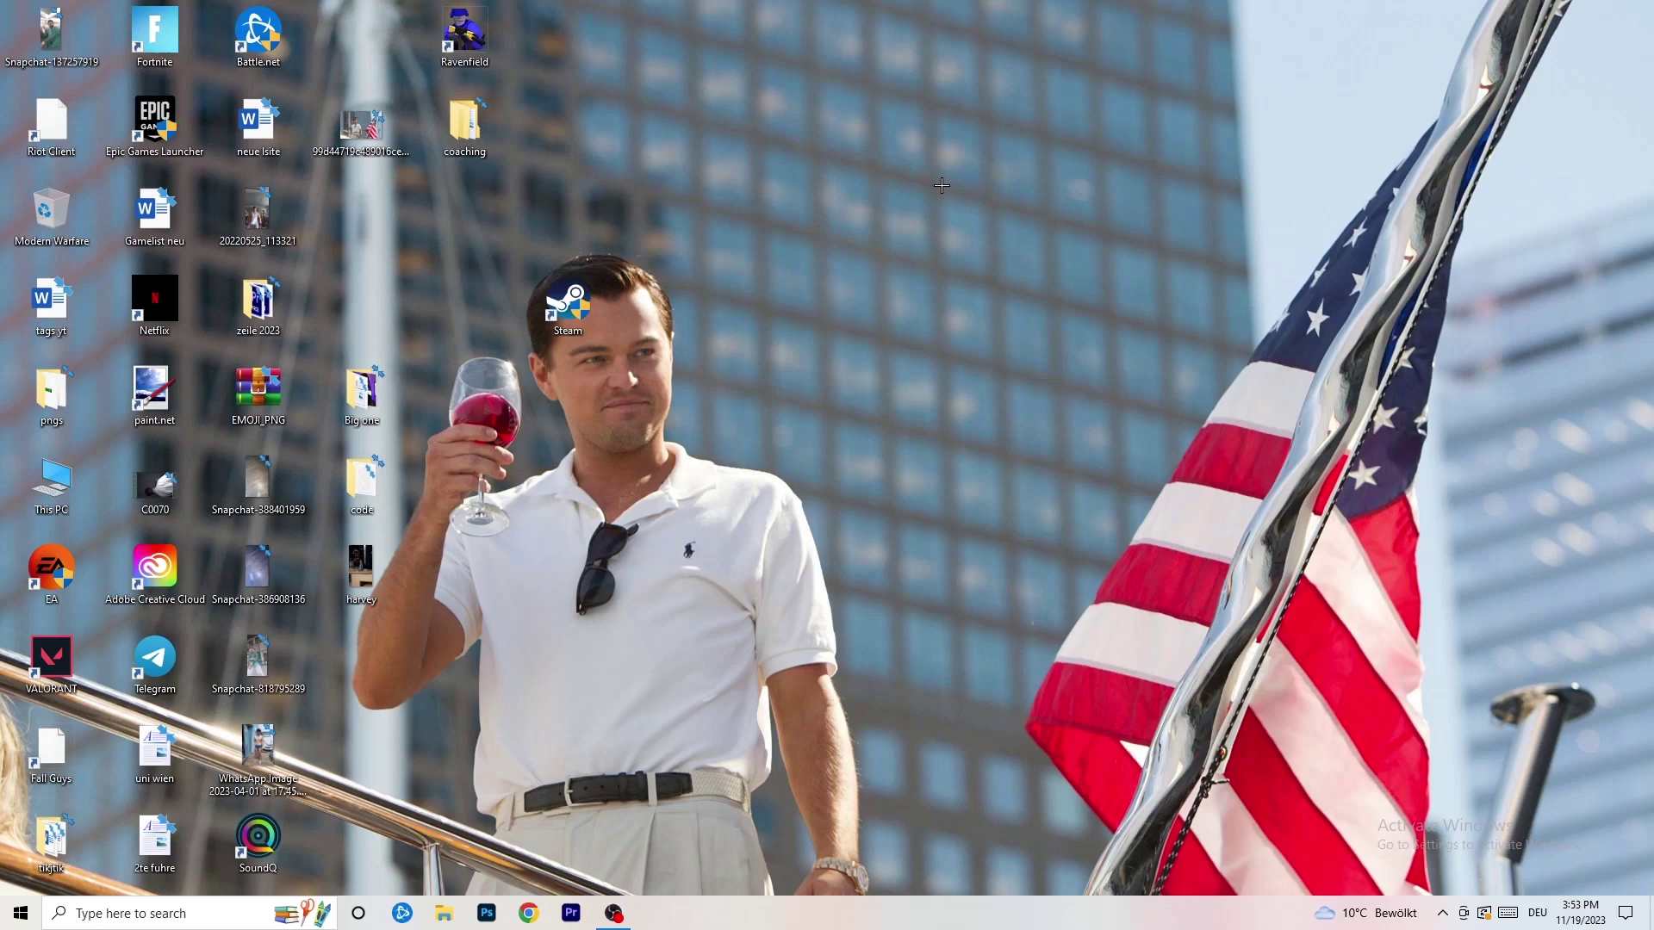
Open Settings from the Start menu and go to Gaming's Xbox Game Bar page
click(5, 921)
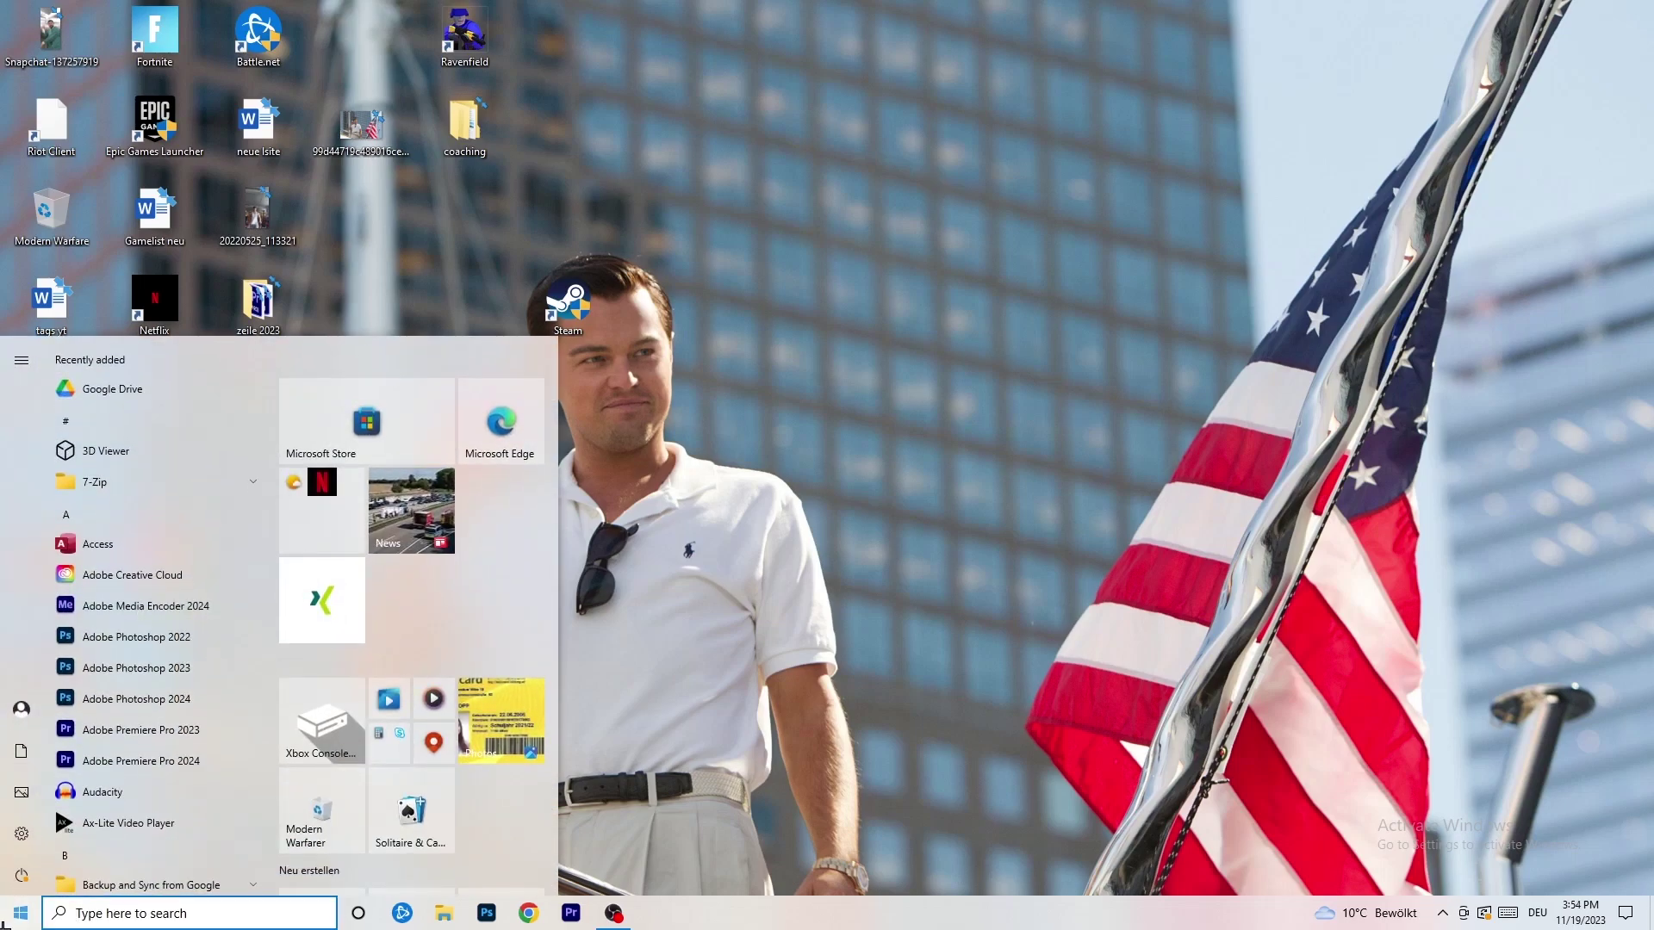
click(22, 832)
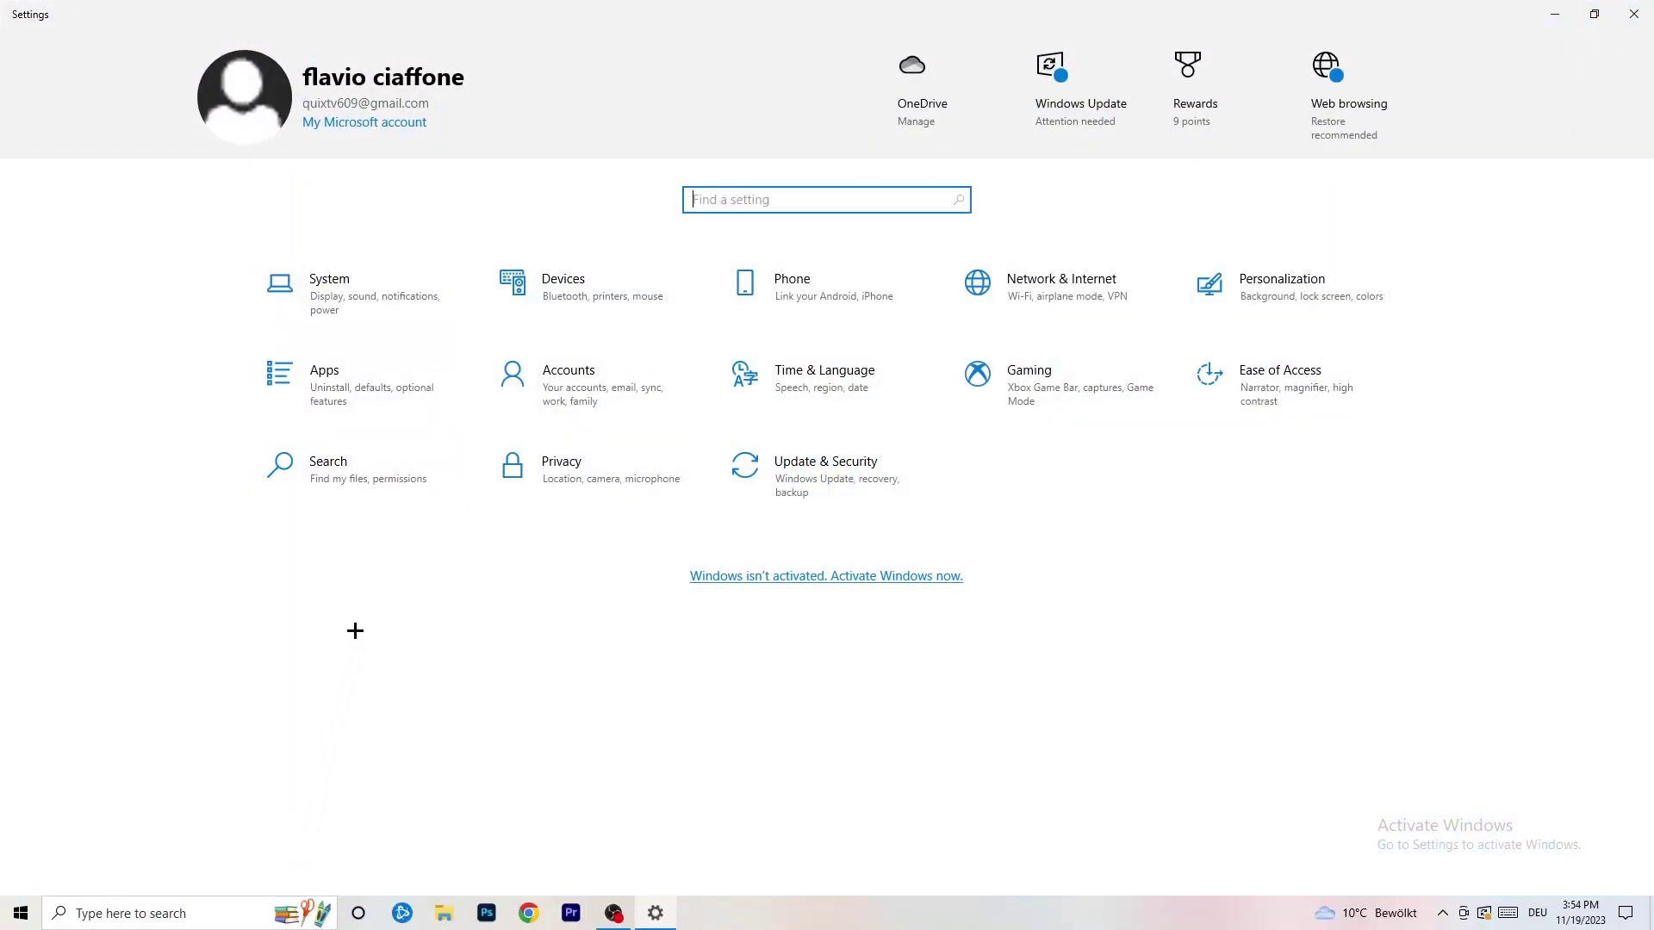
click(1029, 379)
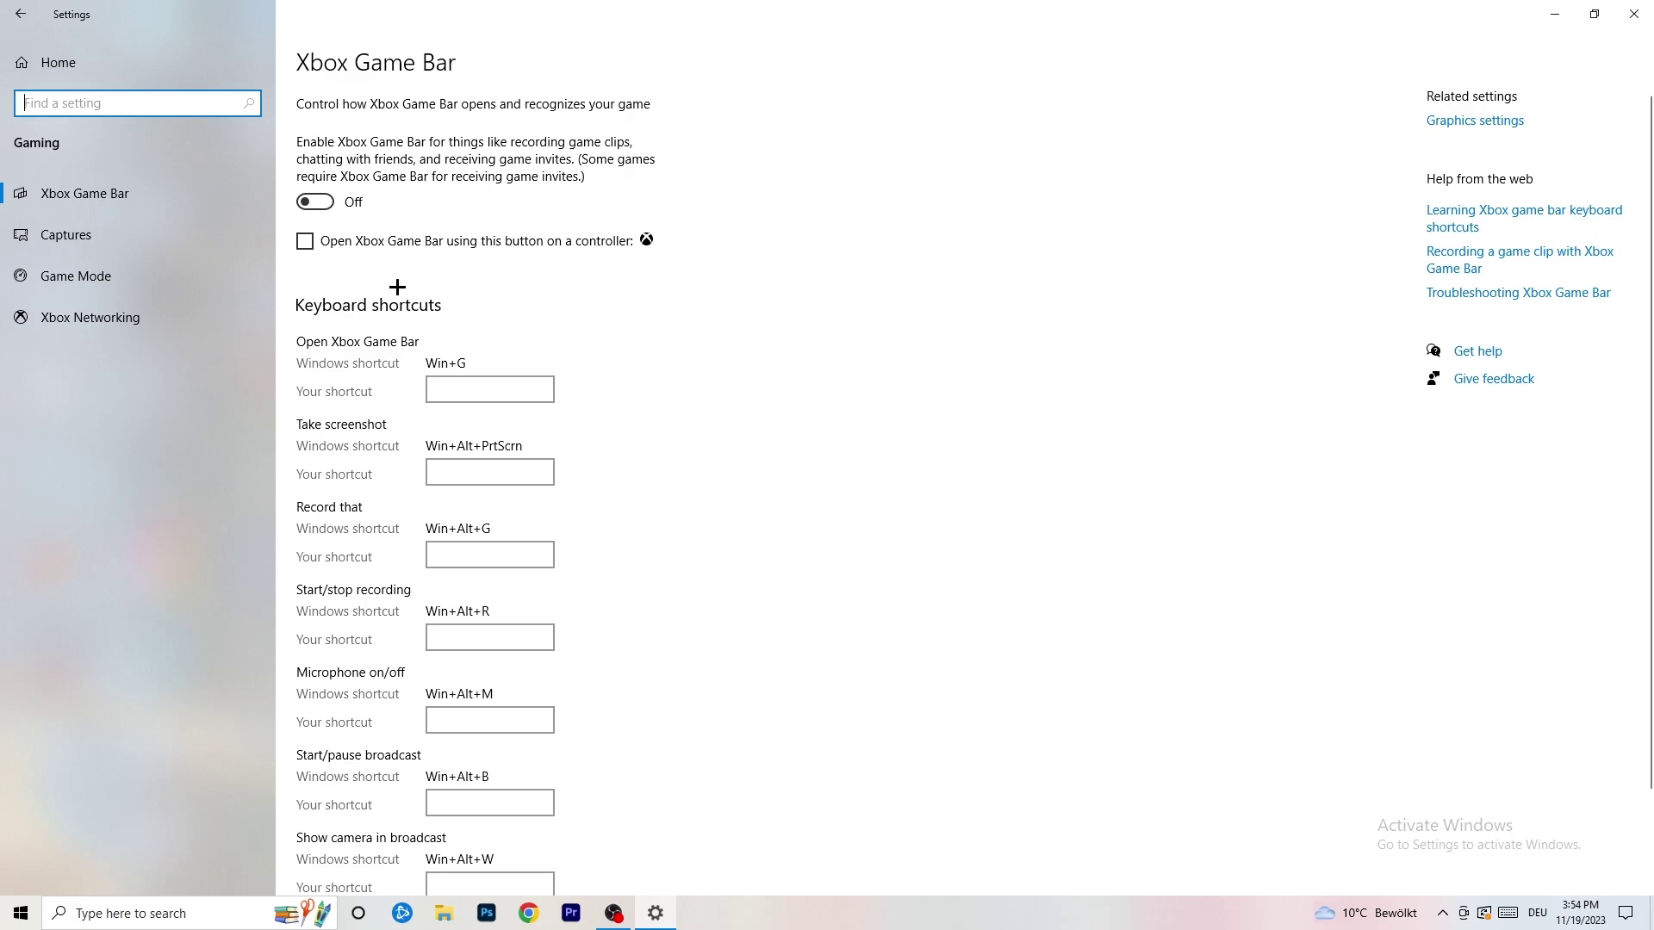
Review the Captures page, confirm Game Mode is On, then go back to Settings Home
click(142, 231)
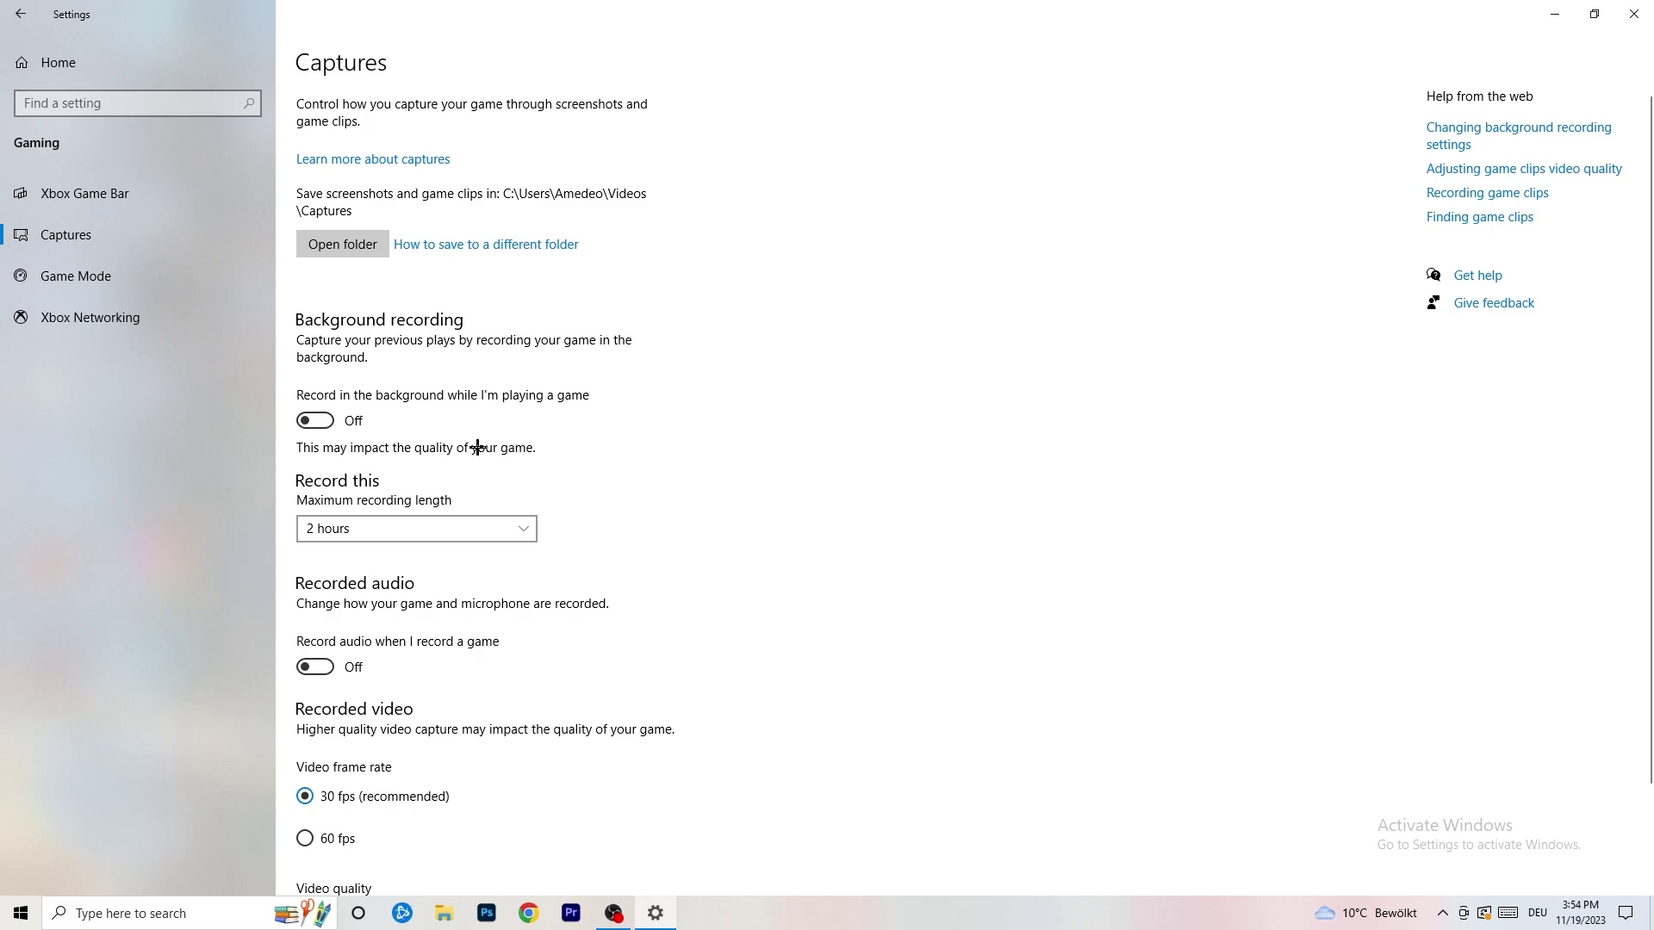
scroll(478, 447, down, 3)
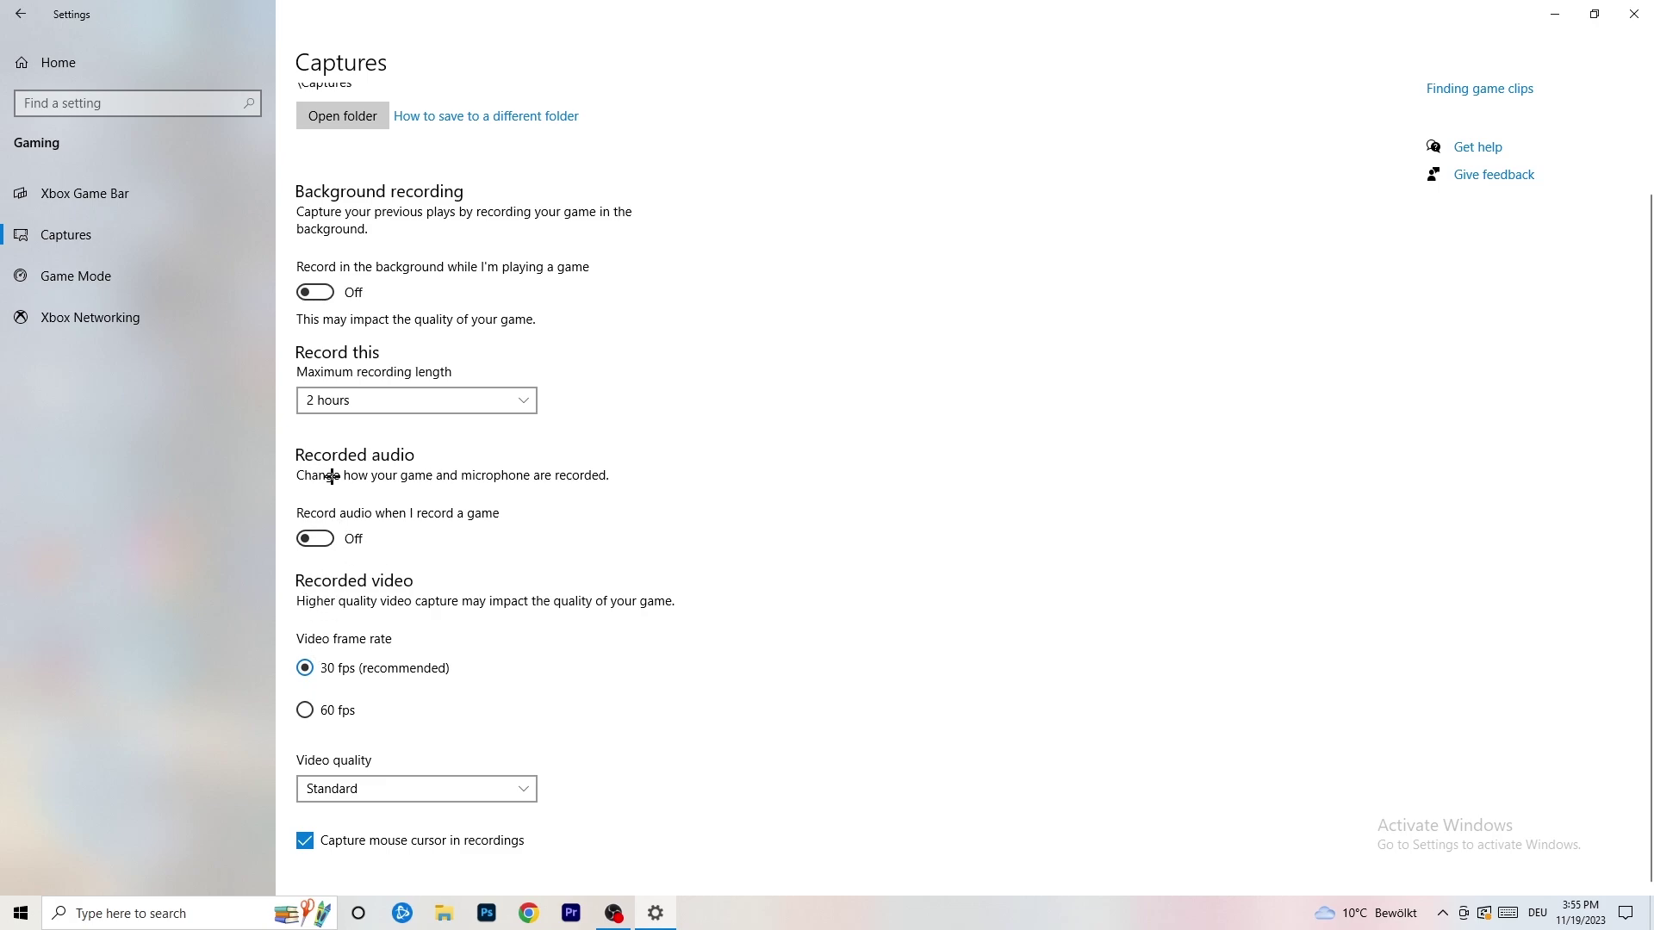
click(39, 272)
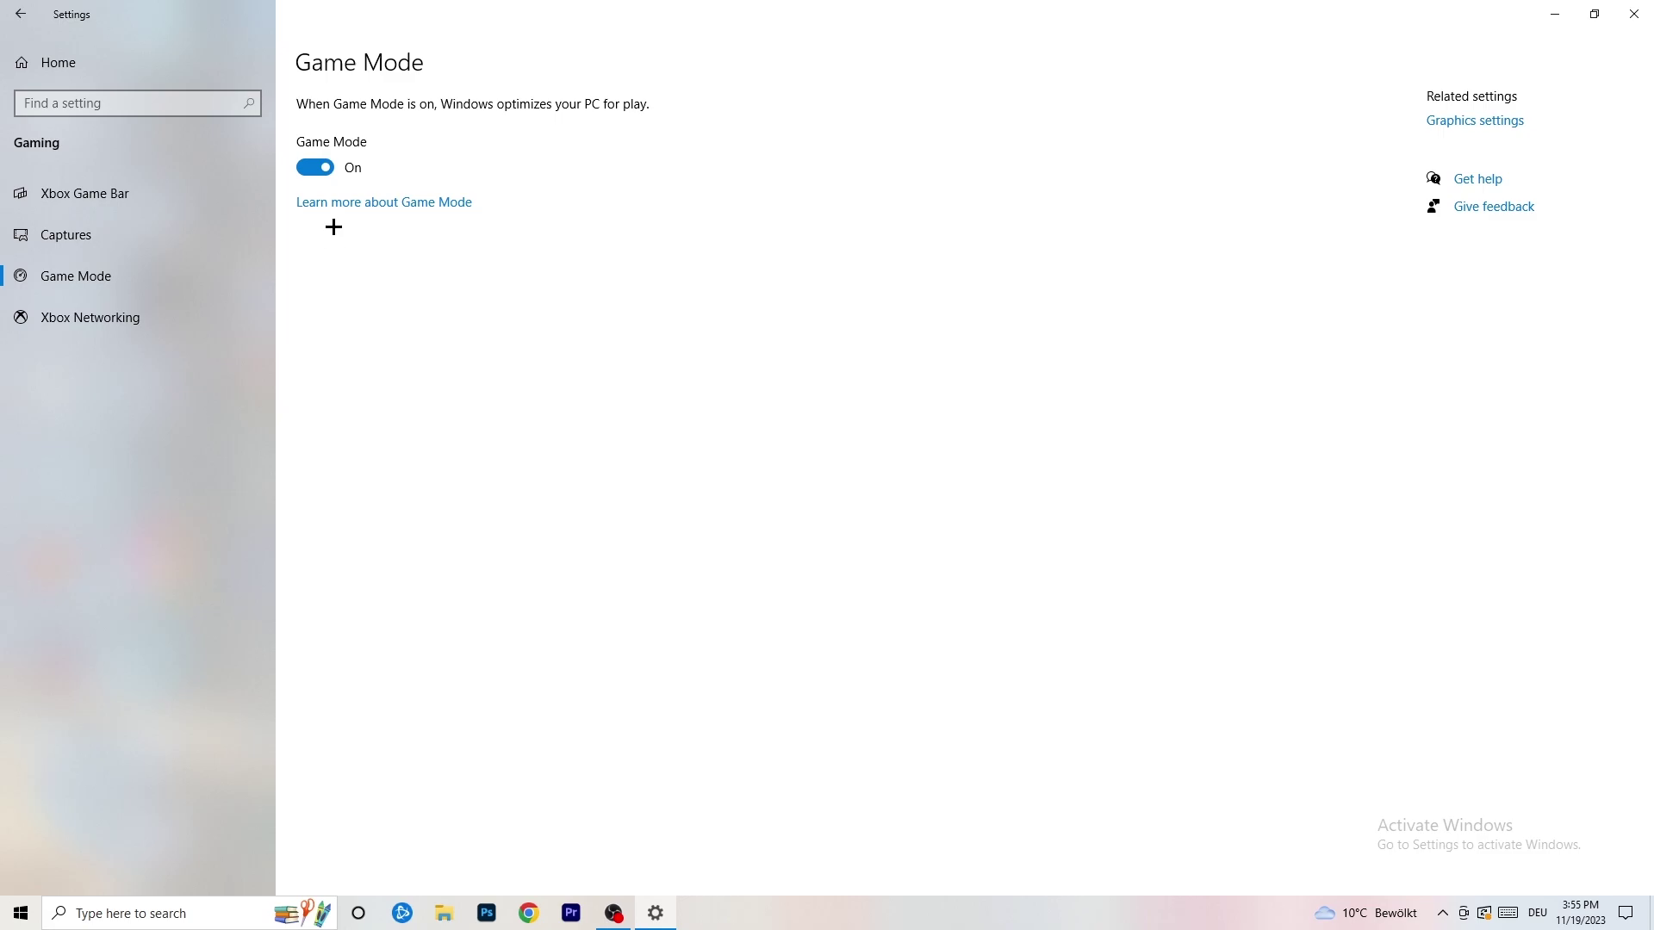
click(21, 14)
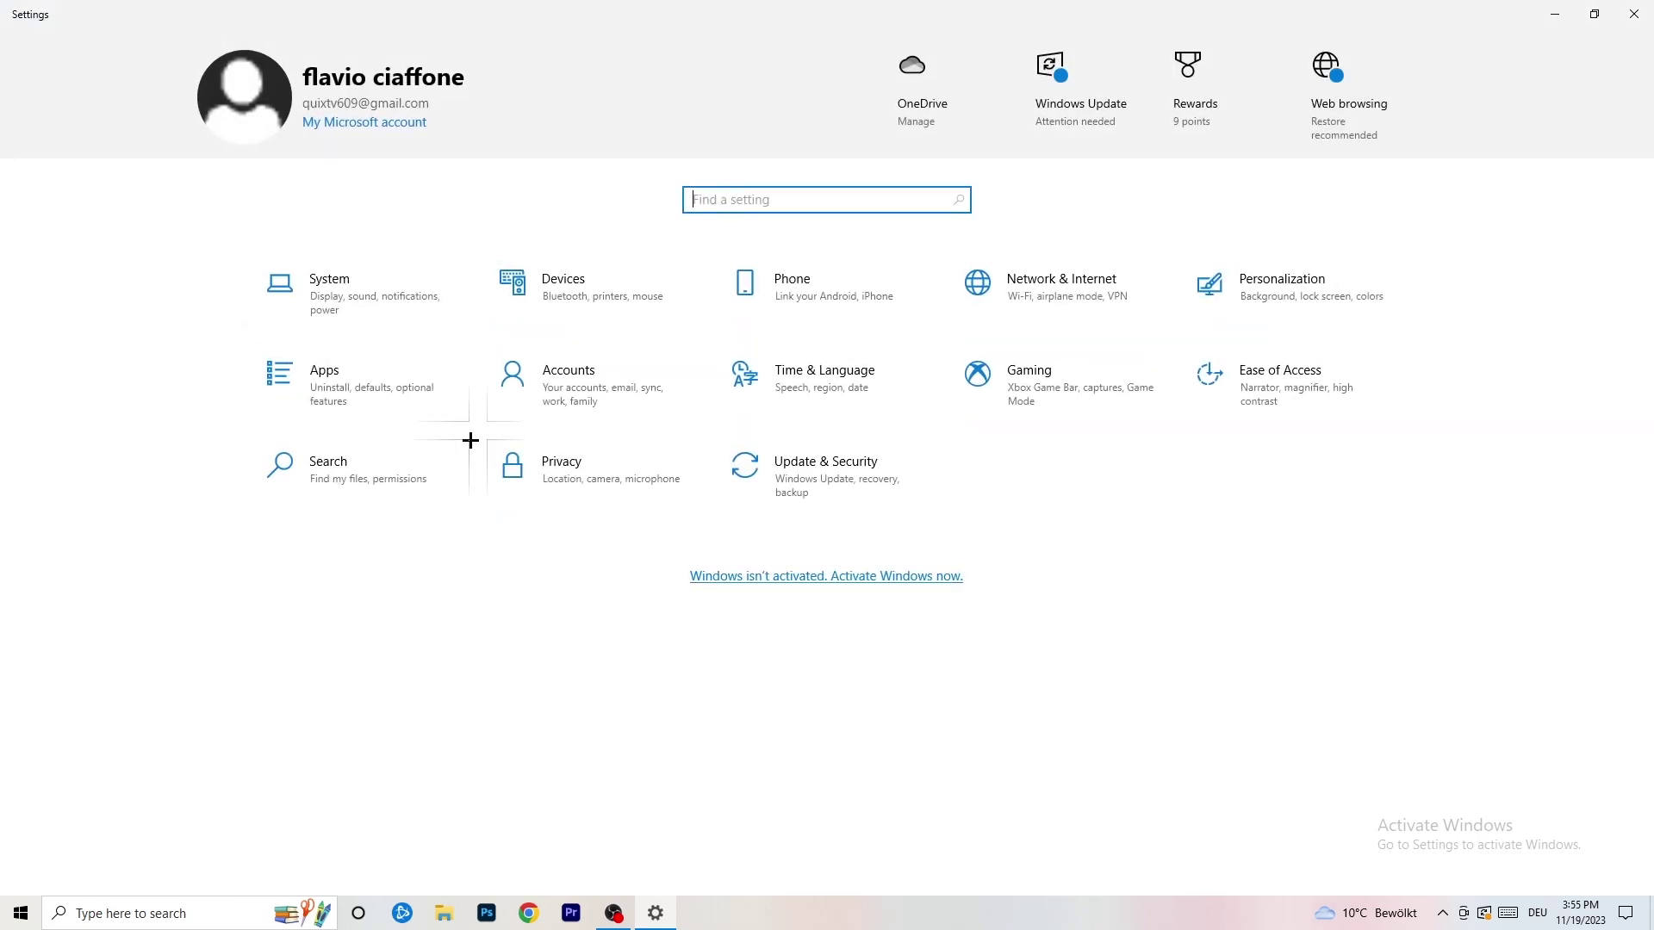
click(873, 473)
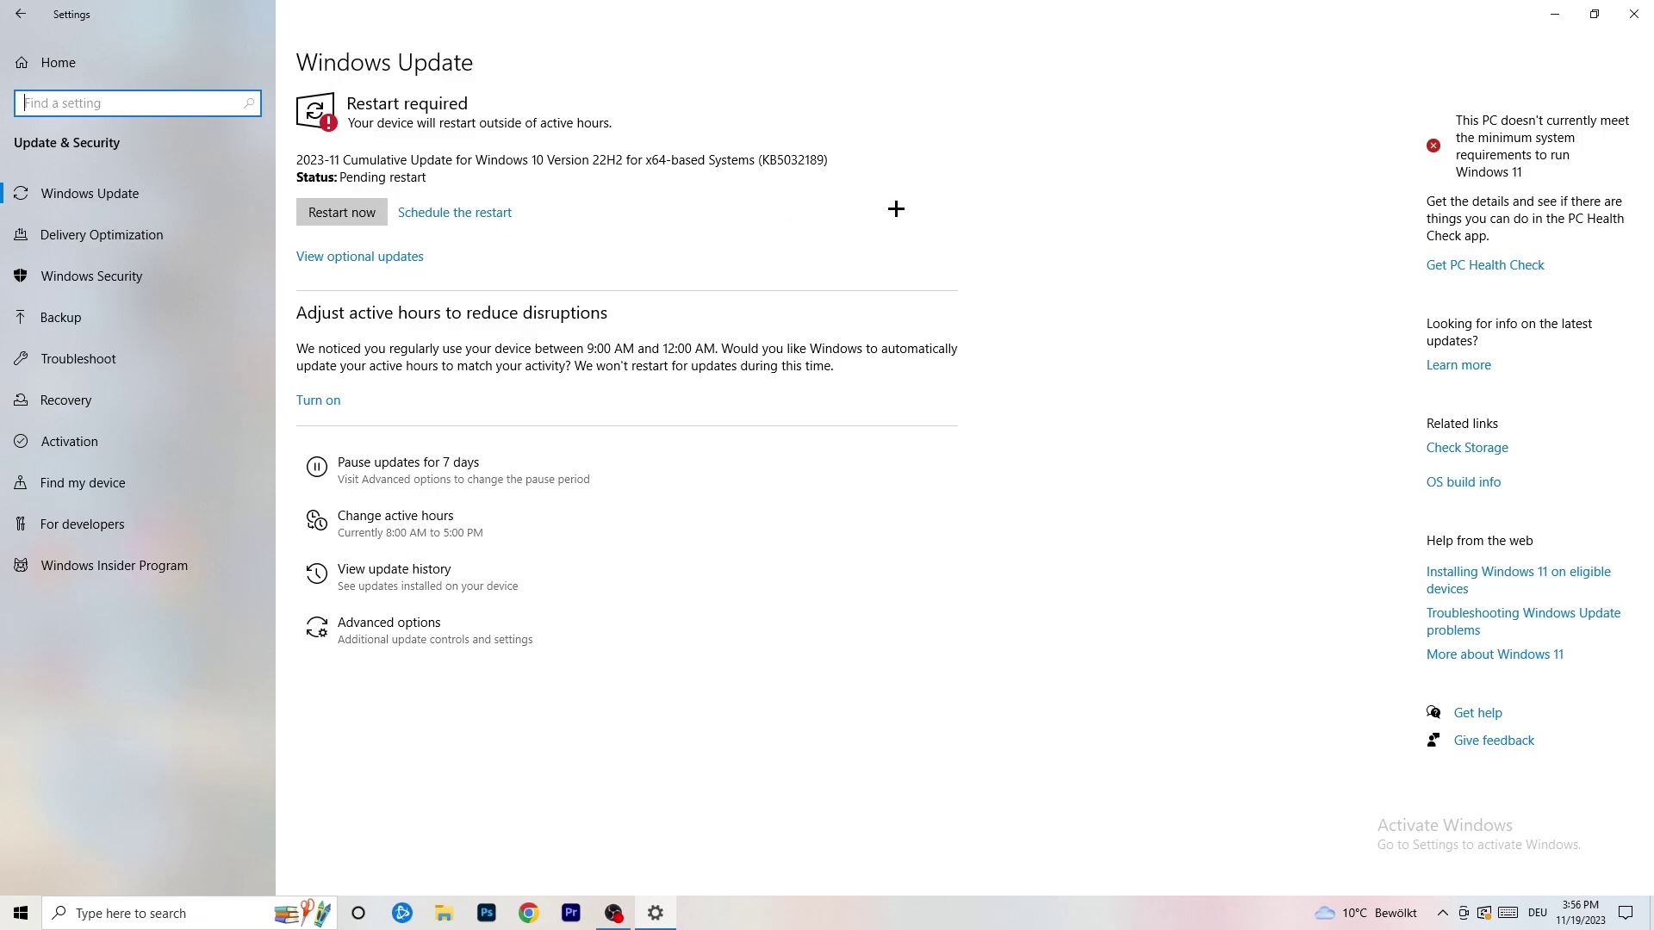
drag(1187, 5, 551, 638)
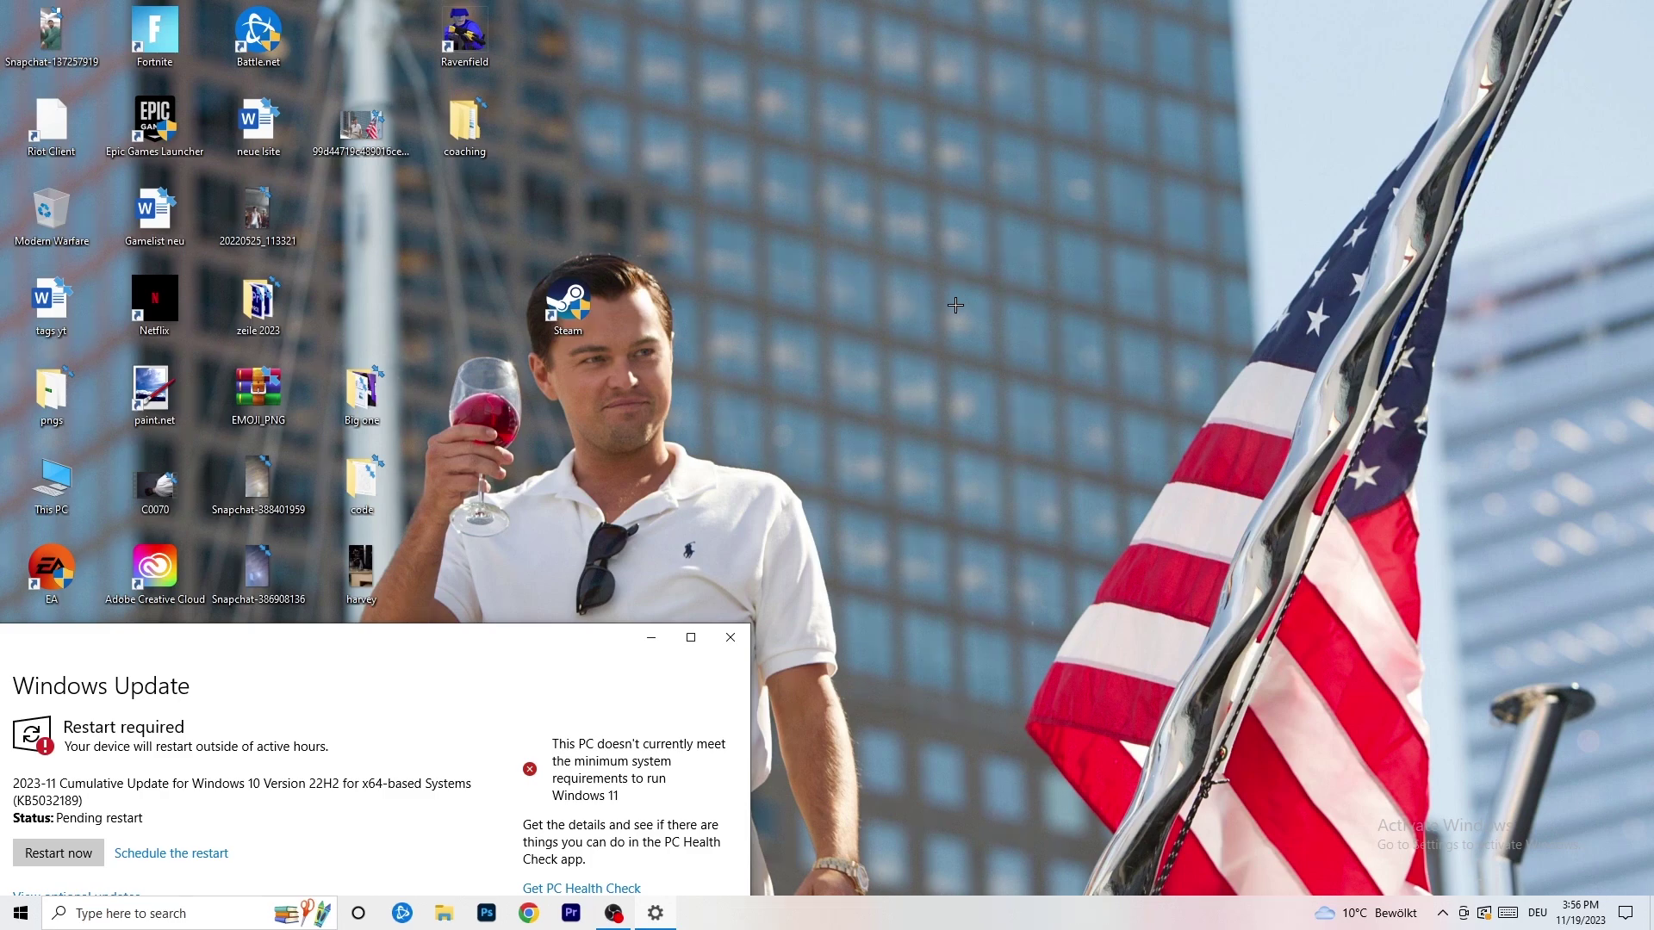
click(690, 637)
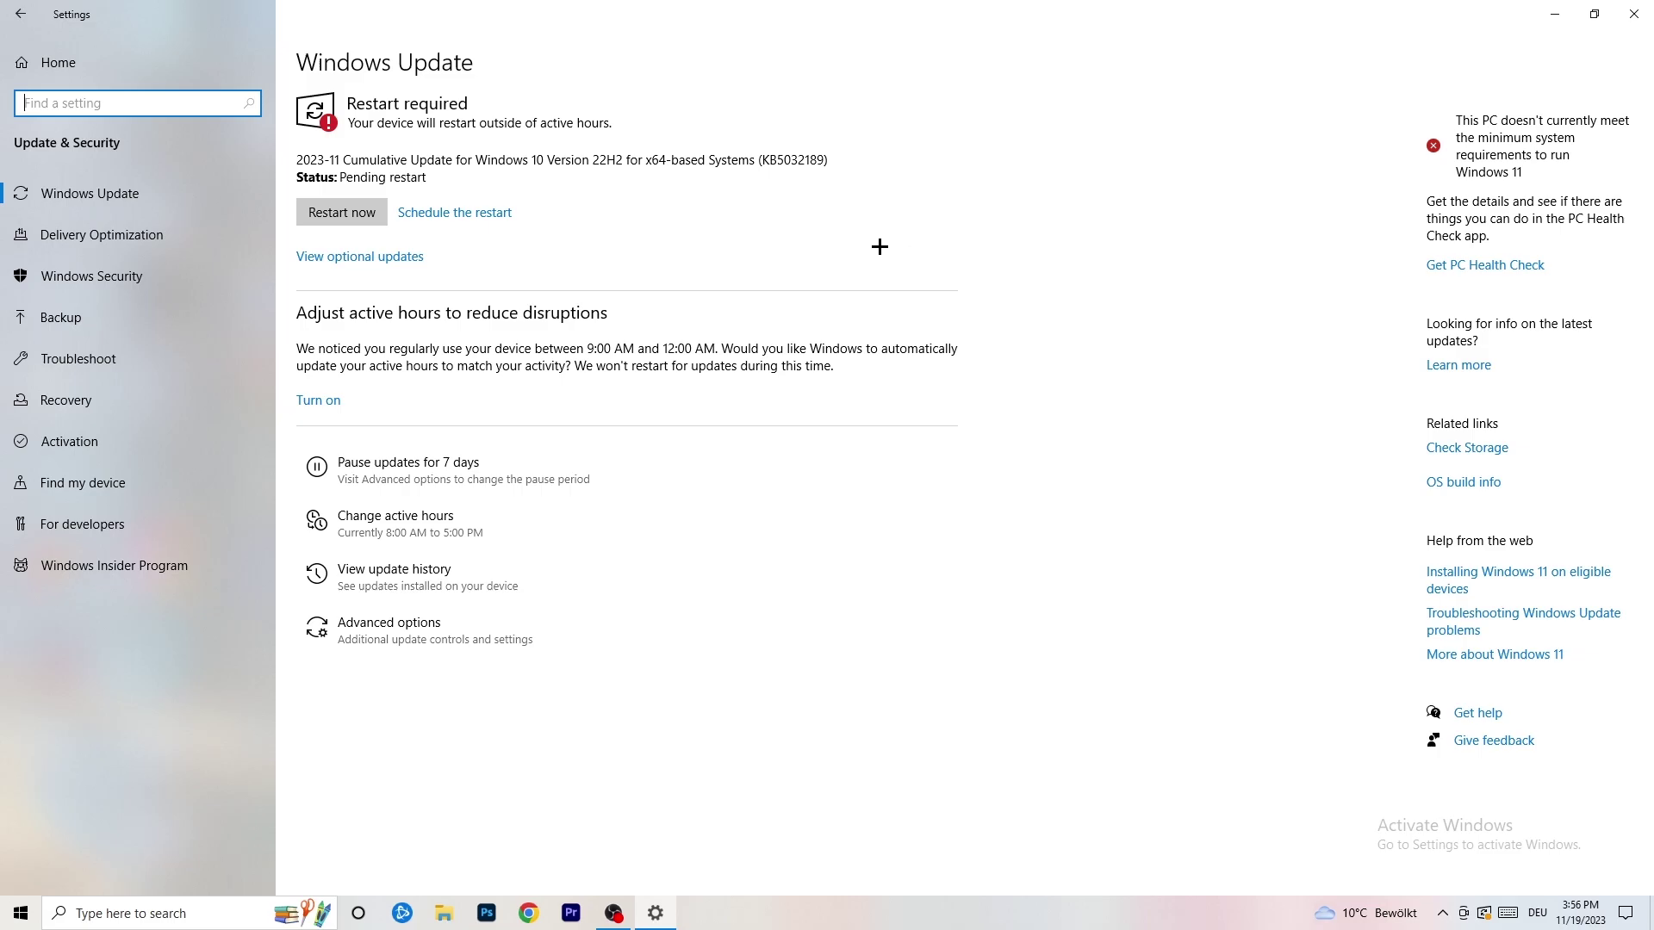
click(21, 14)
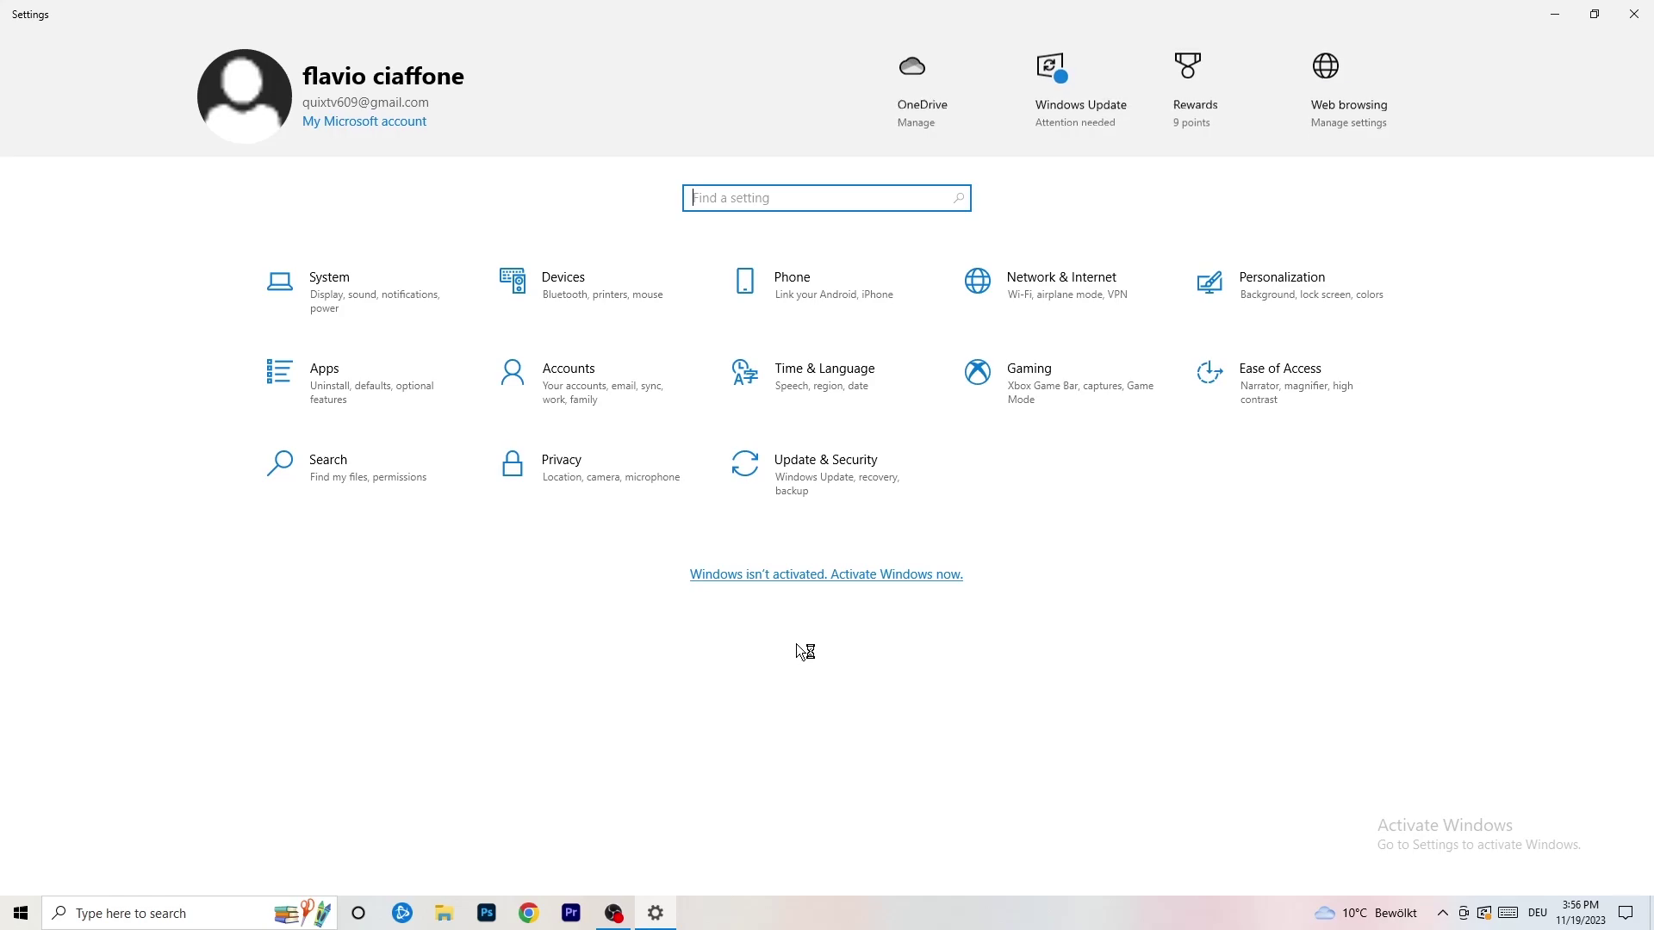
Keep Display scale at 100% and resolution 1920 × 1080, then open Power & sleep
click(353, 292)
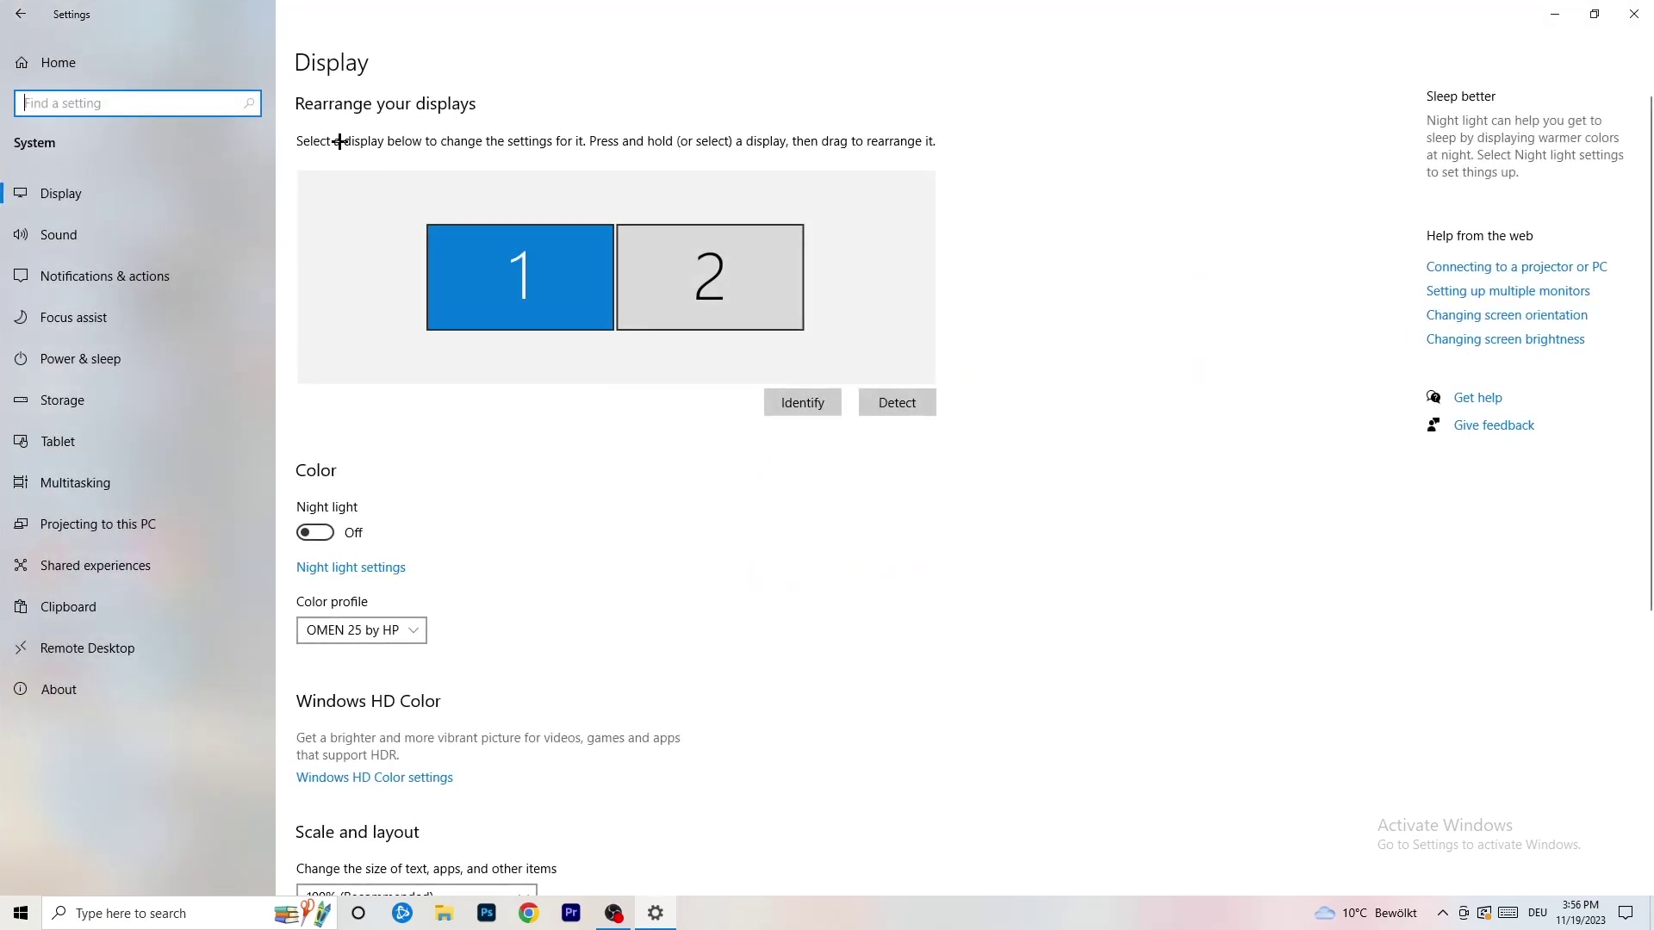
click(373, 66)
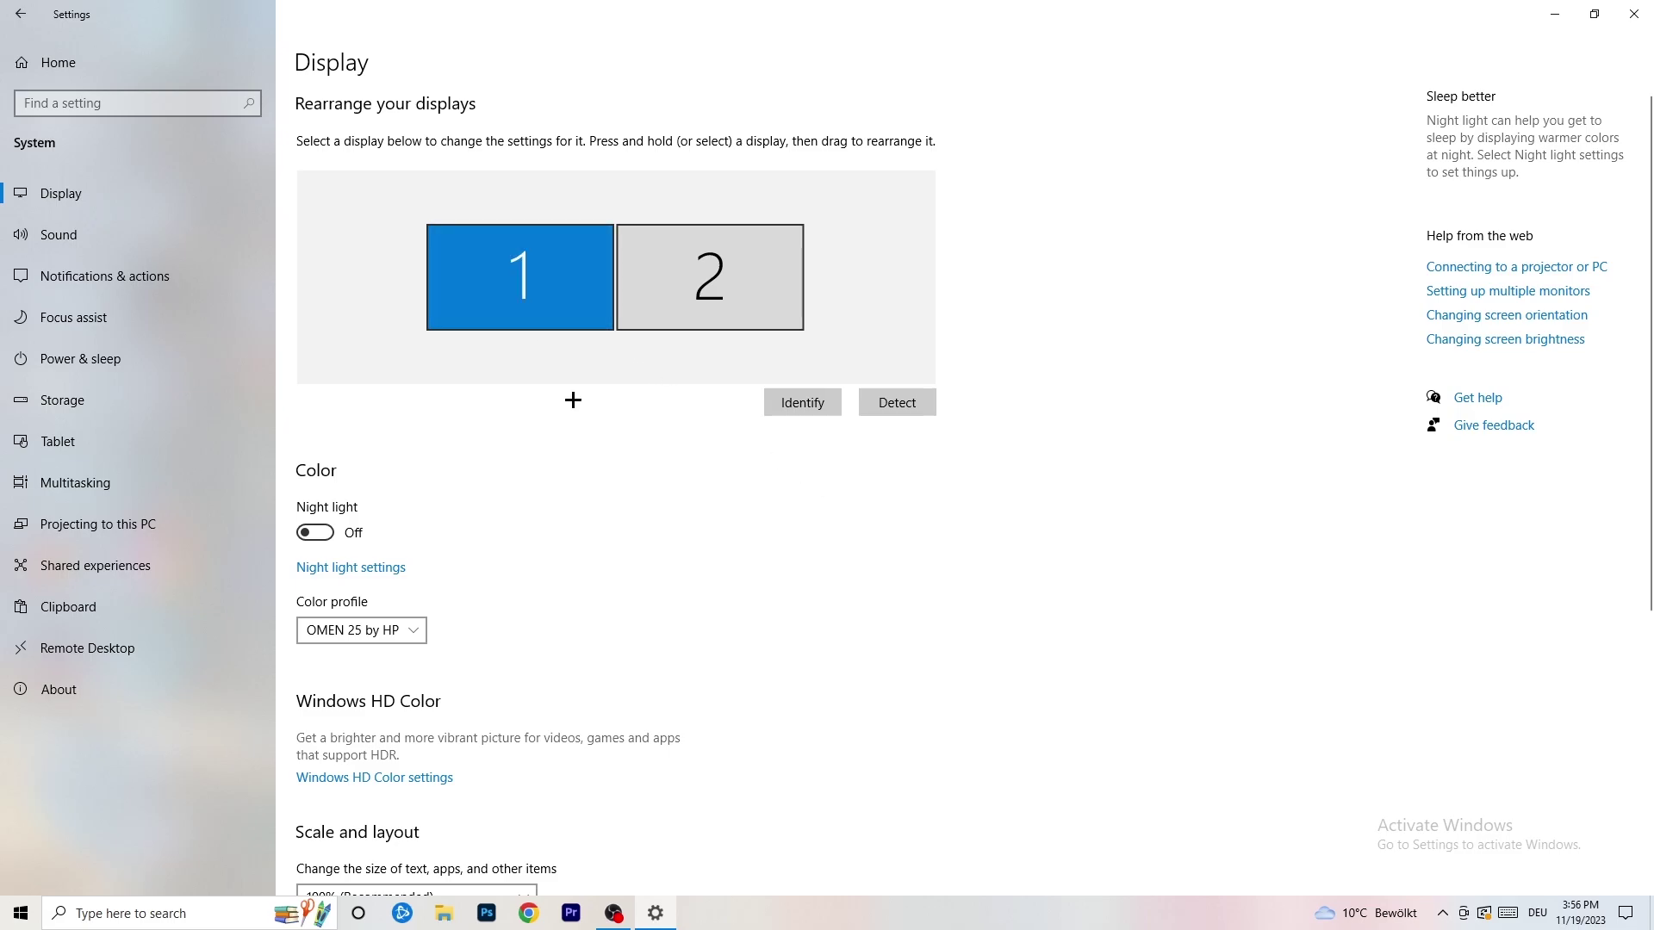
scroll(646, 433, down, 4)
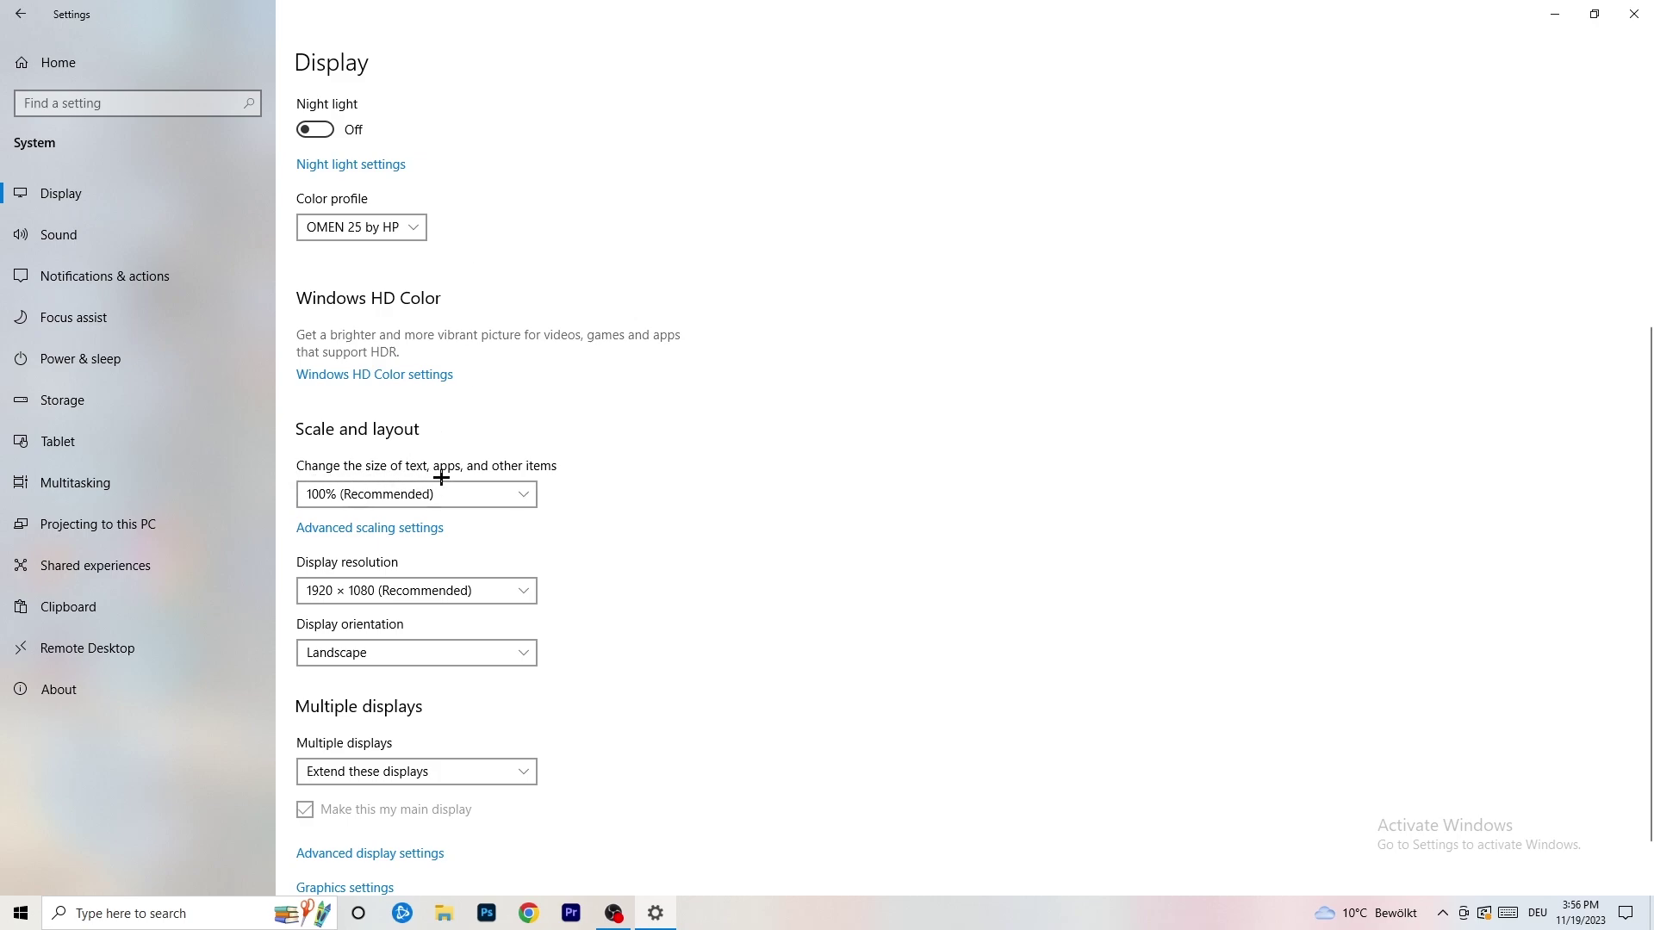
click(517, 494)
click(741, 443)
scroll(396, 467, down, 2)
click(447, 528)
click(776, 471)
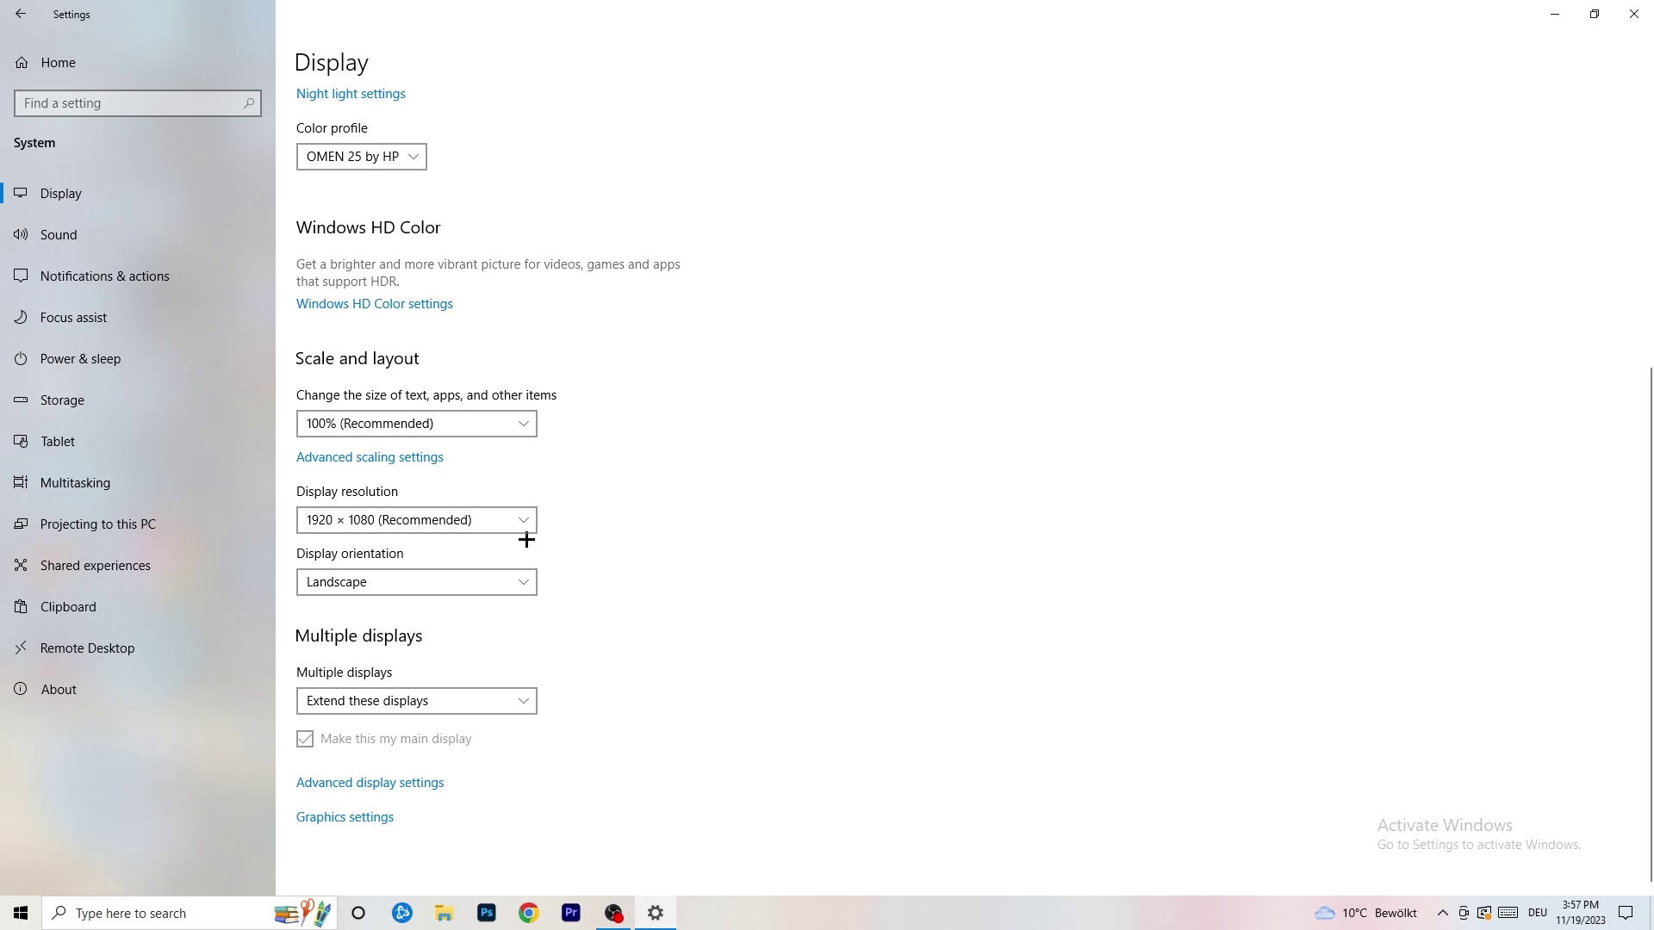
click(150, 358)
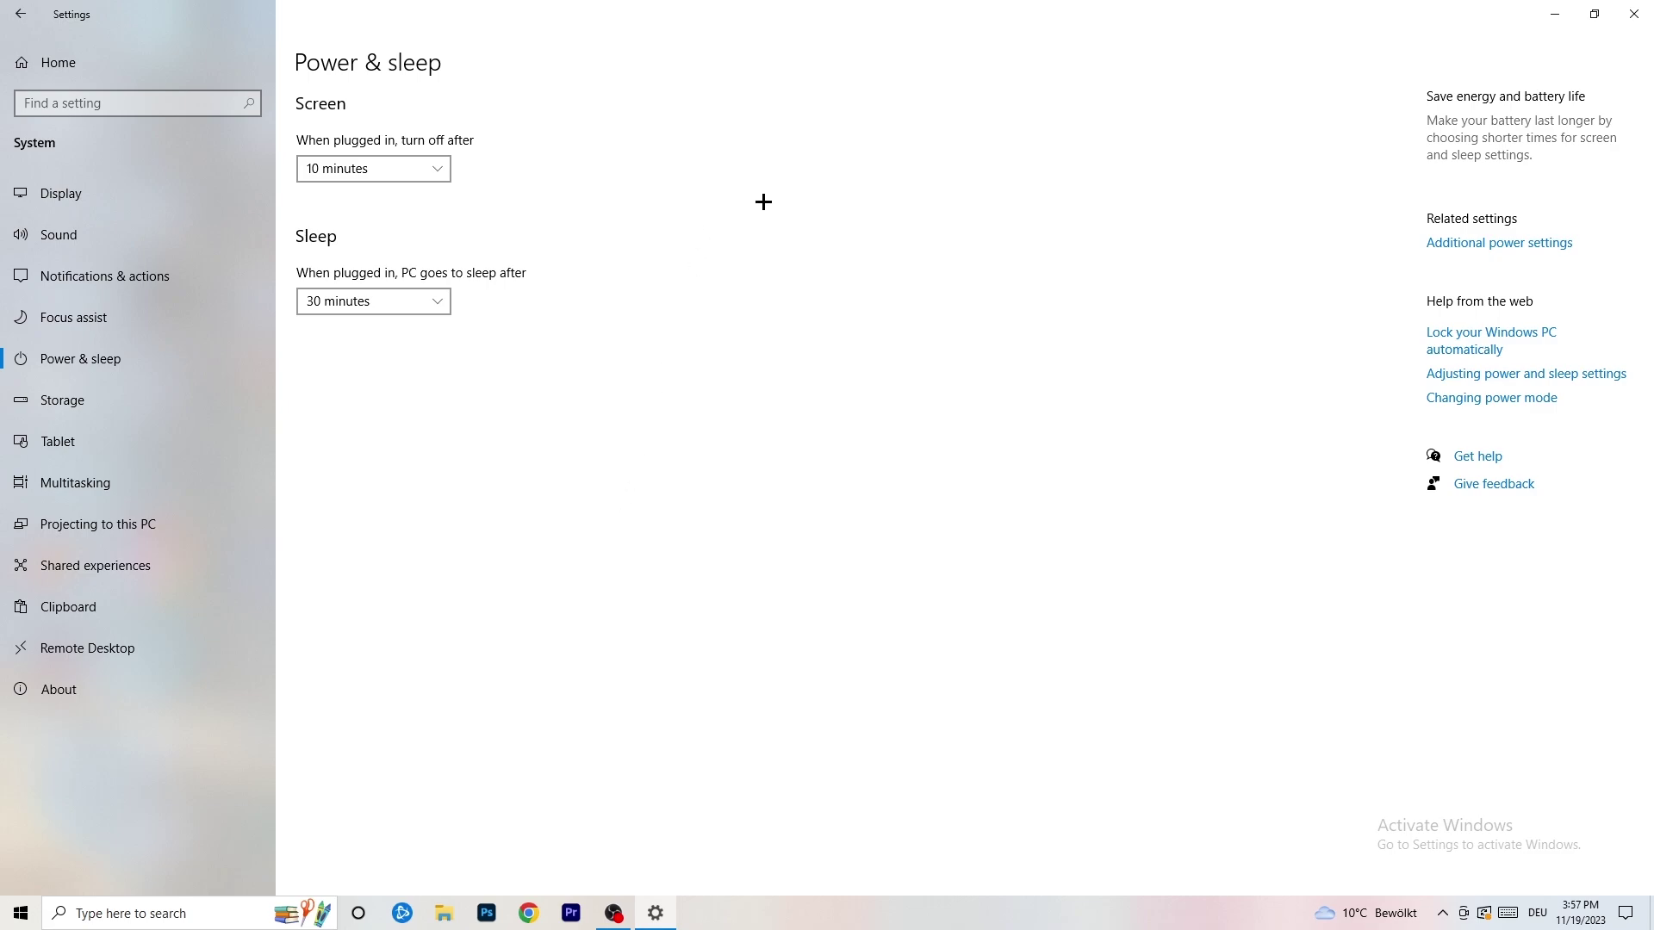
click(1481, 246)
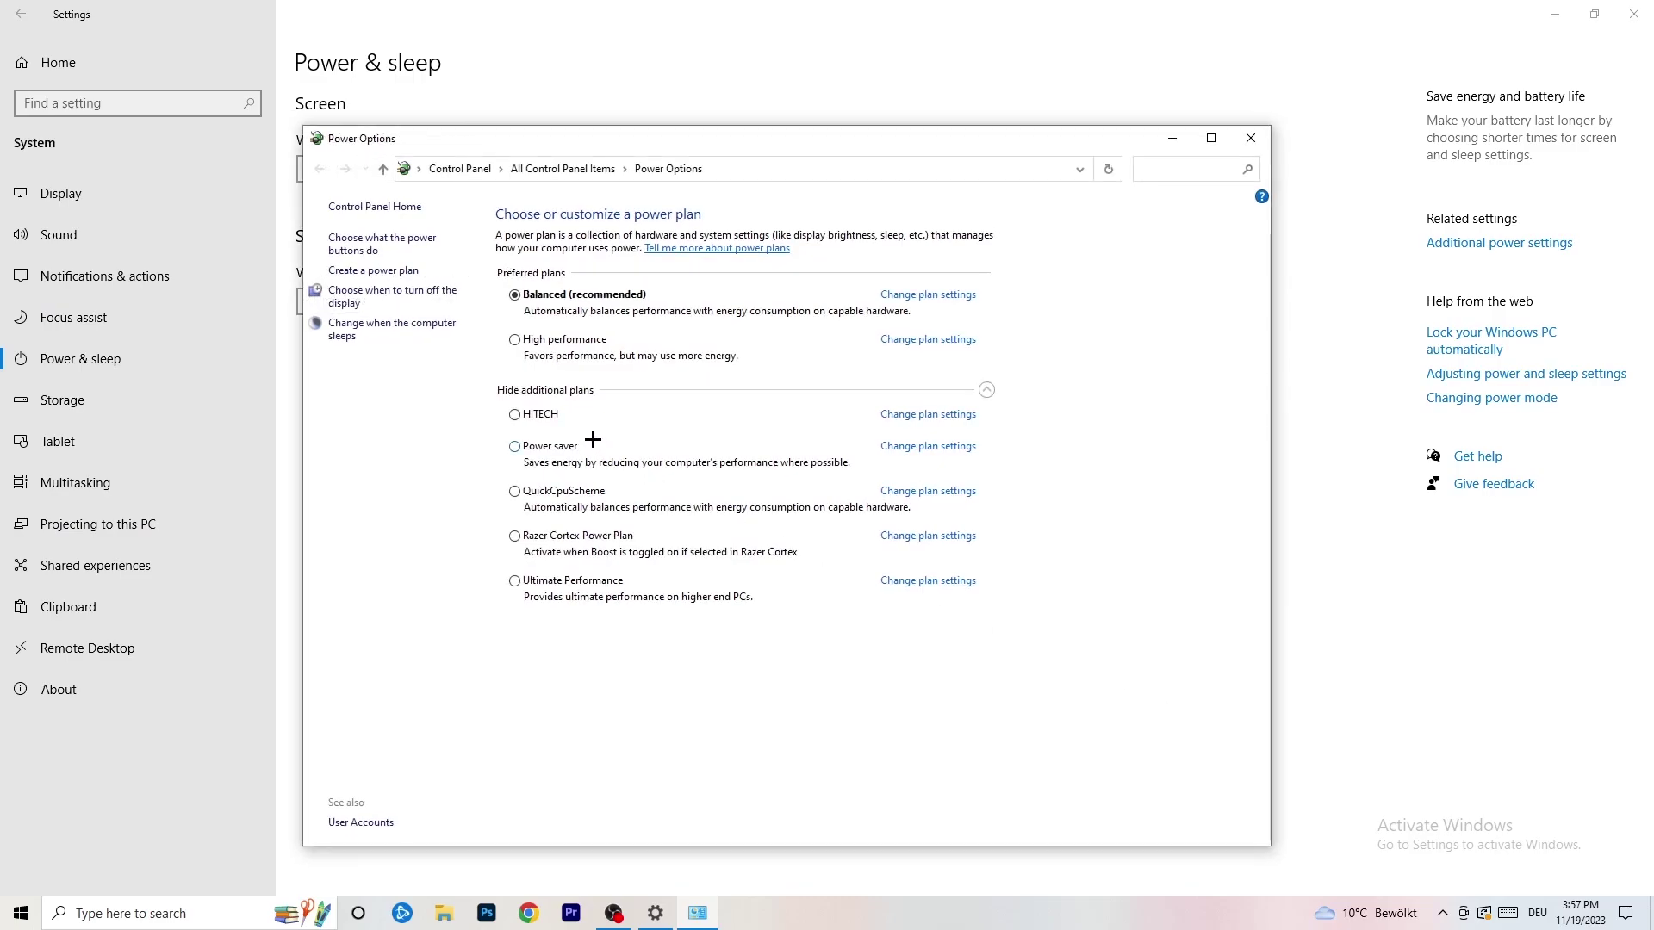
click(988, 391)
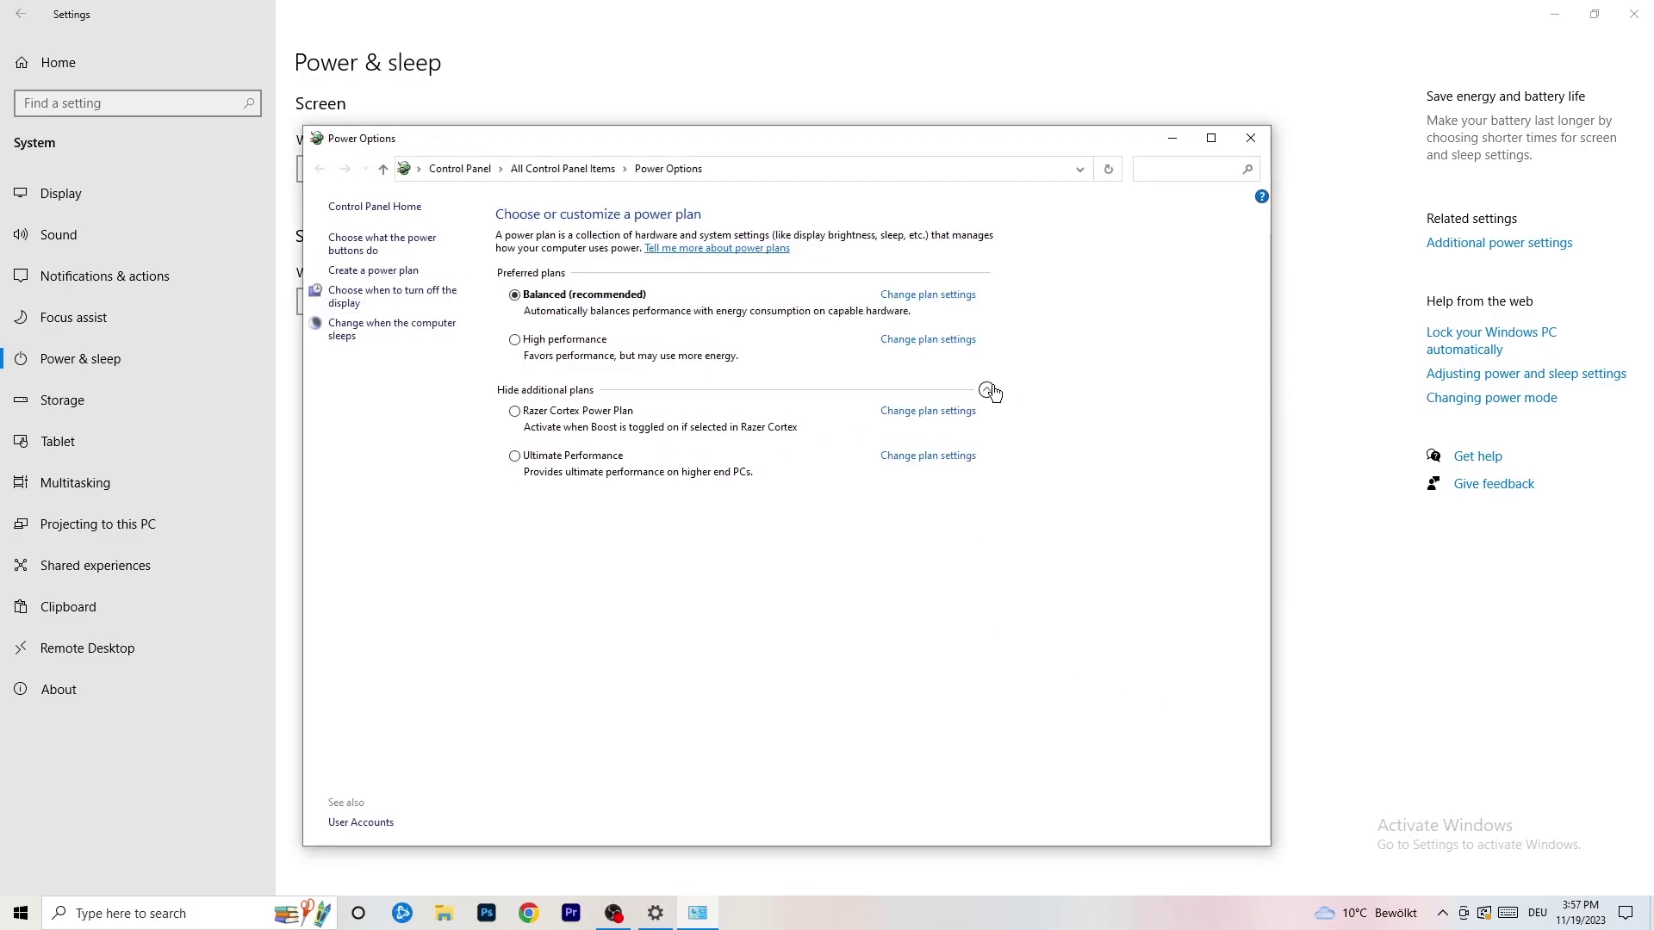
click(988, 391)
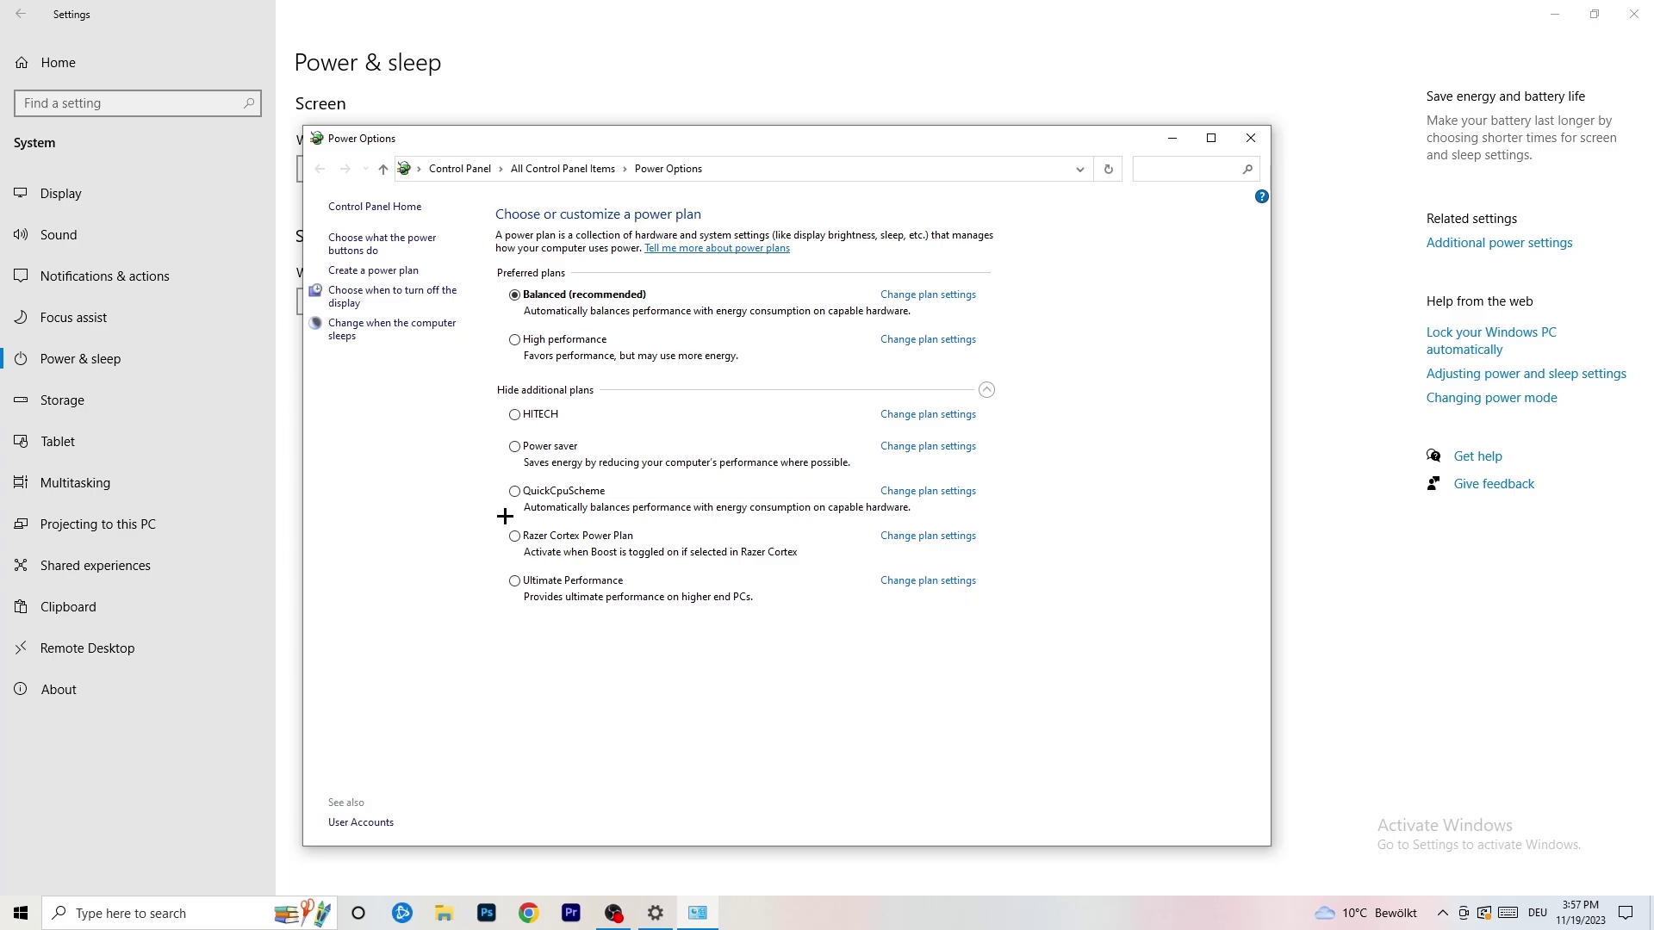
click(1250, 138)
Check Storage Sense runs weekly with 14-day recycle bin cleanup, then close Settings
click(99, 388)
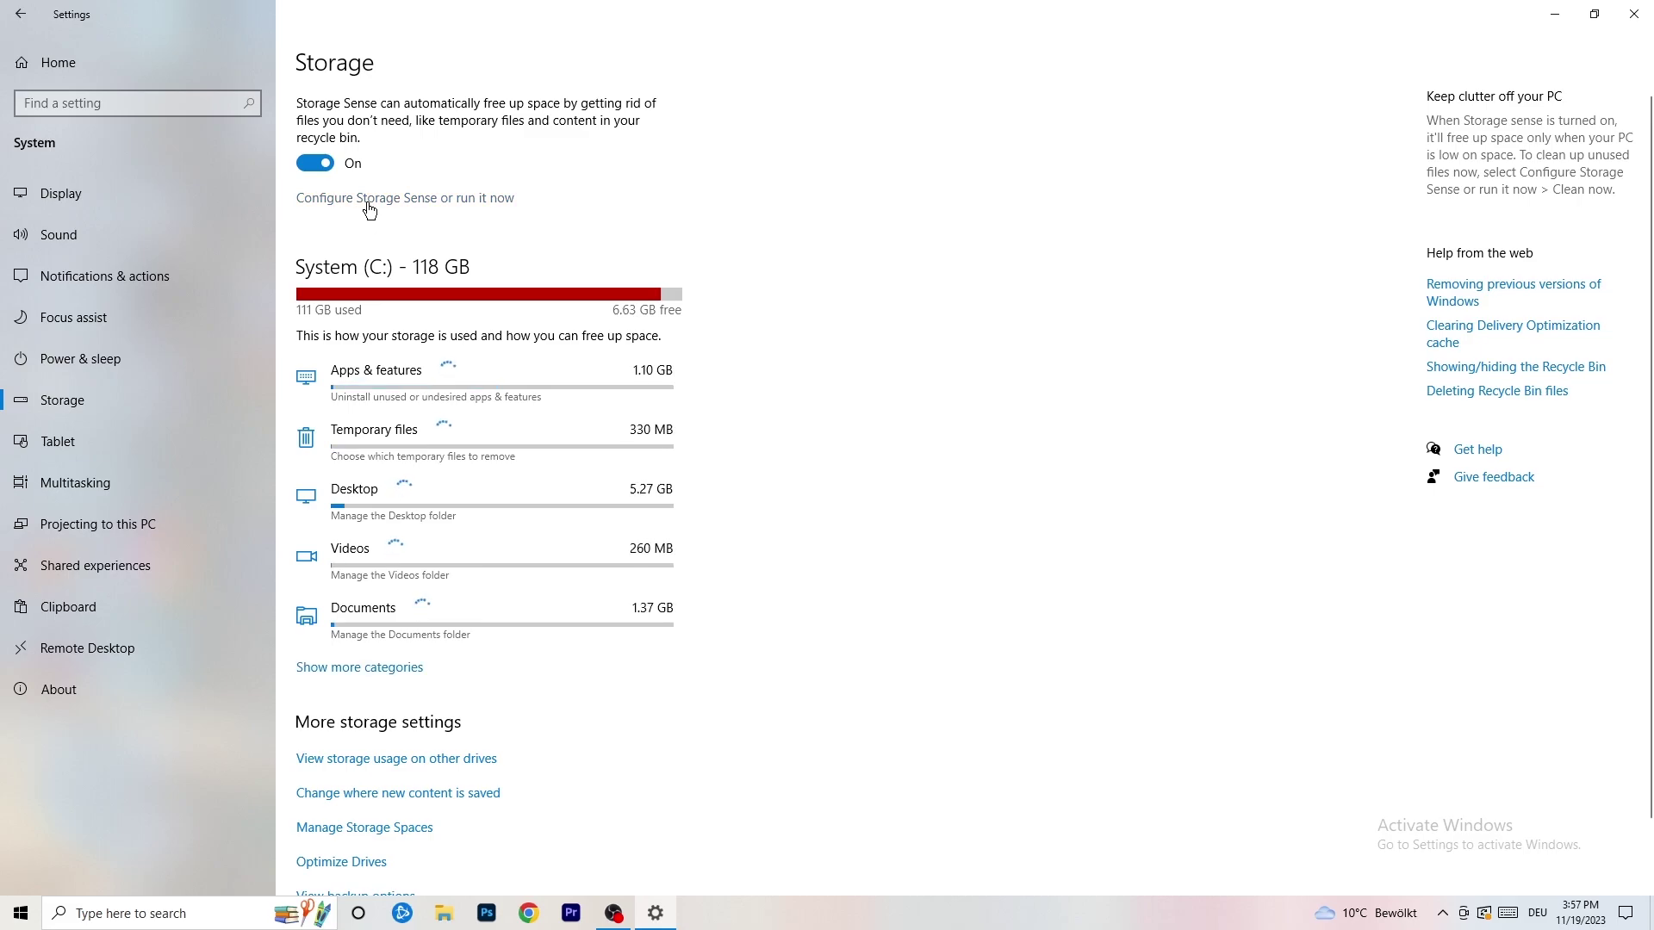
click(369, 198)
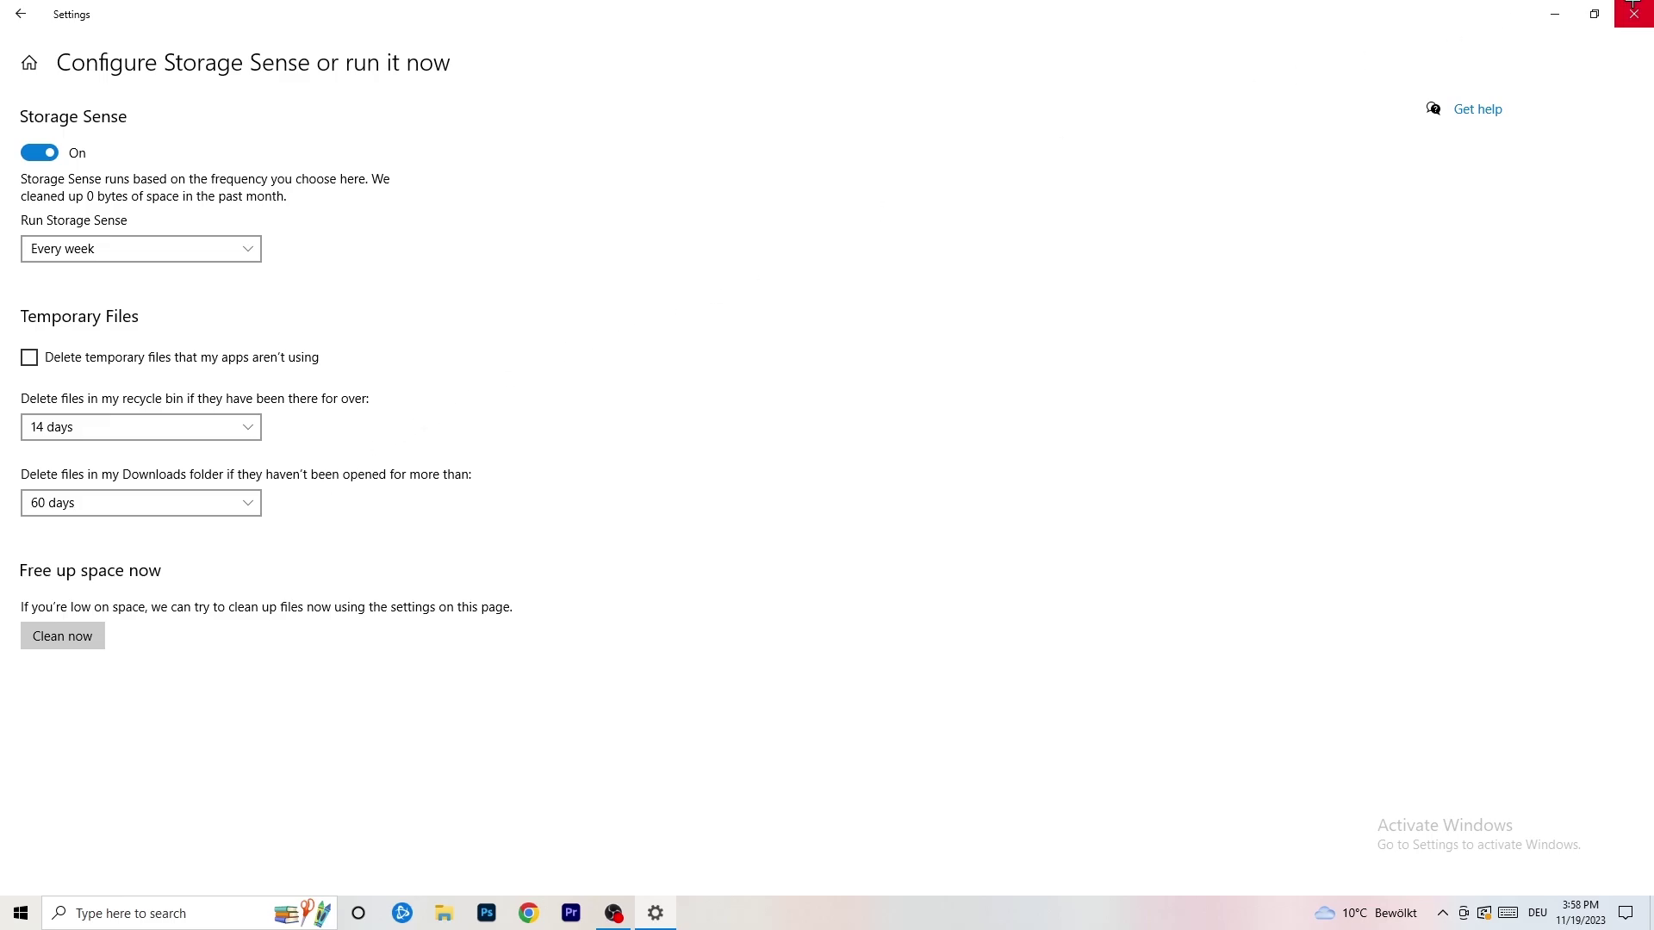
click(1632, 7)
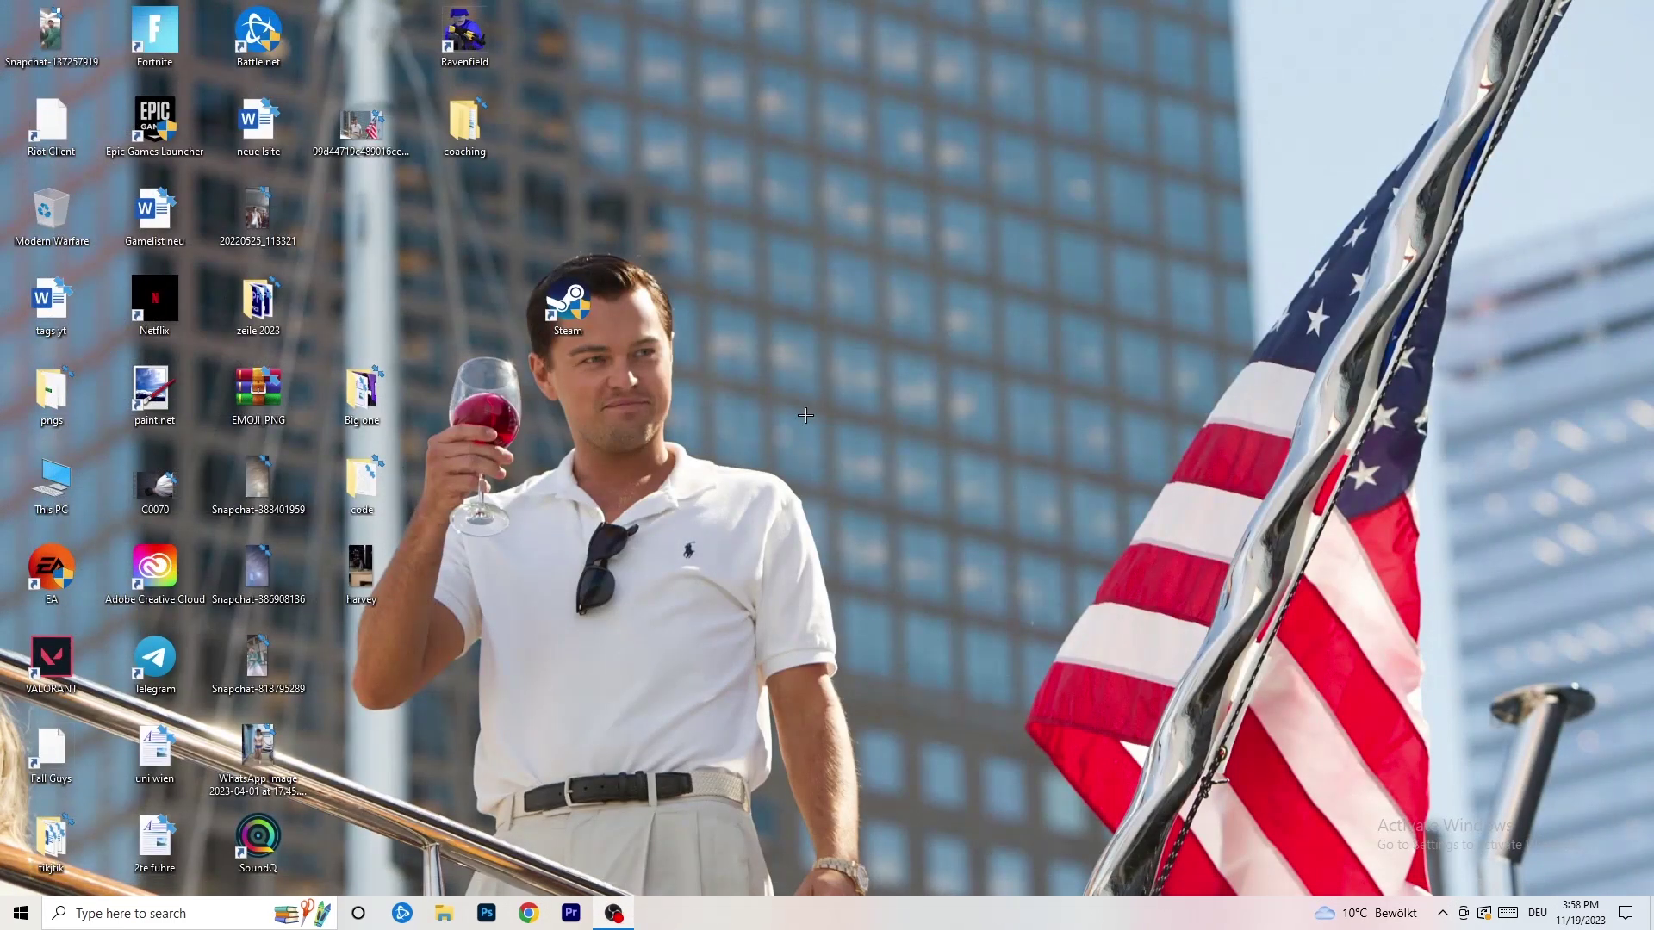